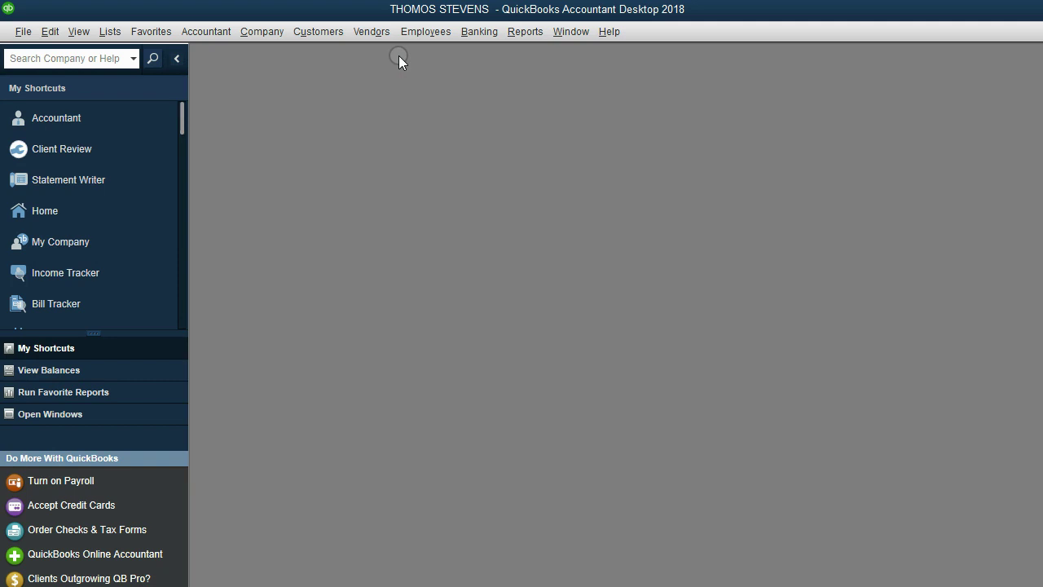
Step: Open the Home page, enlarge its window to show more of the workflow, and close it
click(54, 210)
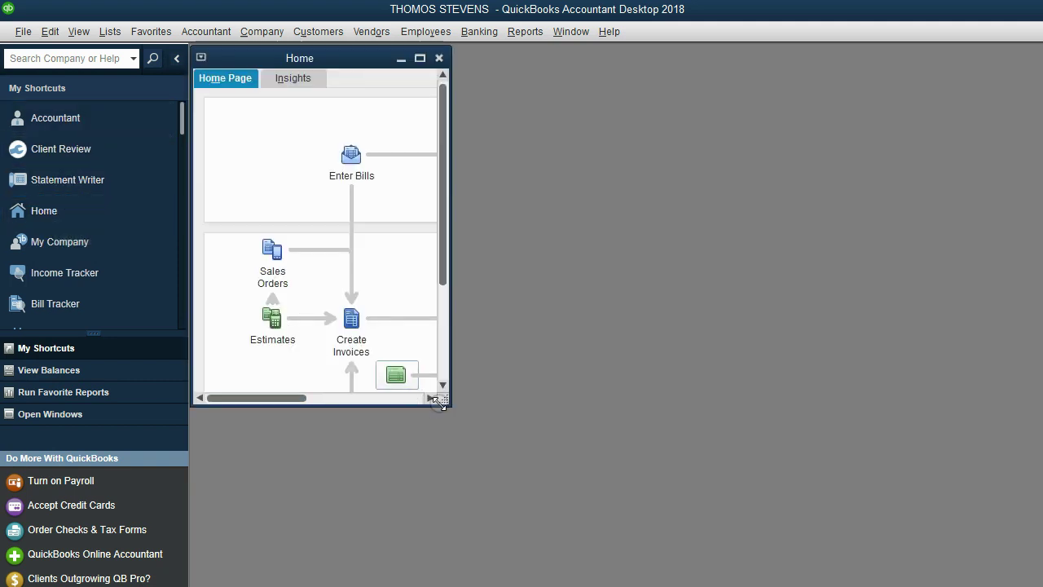
click(441, 405)
drag(441, 405, 710, 521)
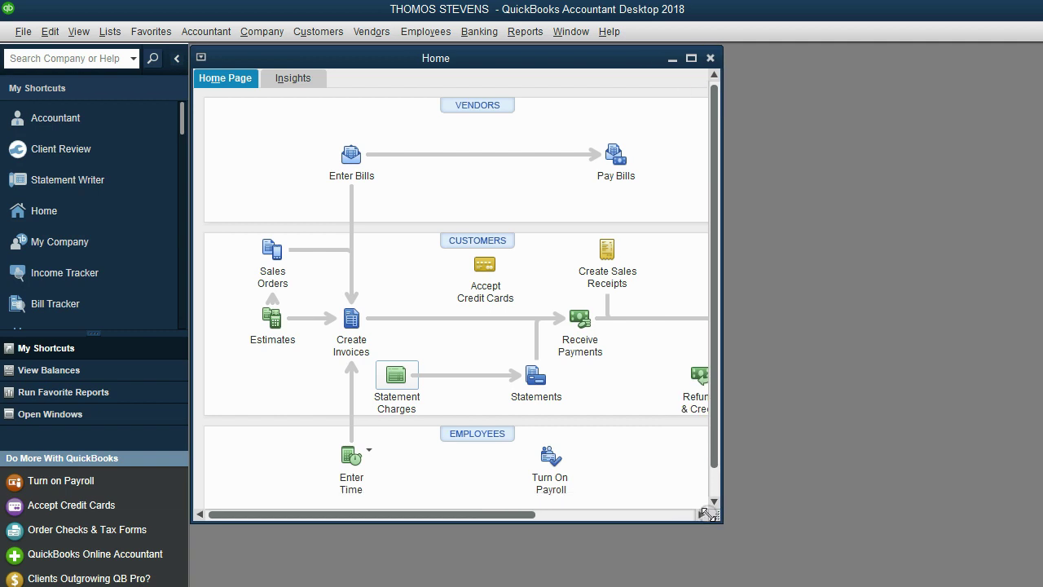
click(710, 58)
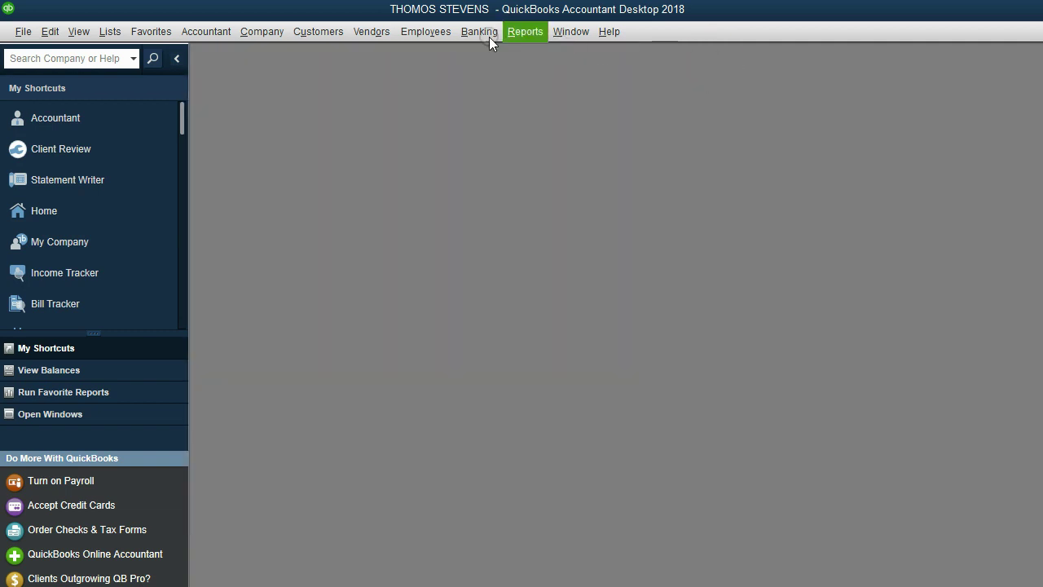
Step: Reopen the Home page using the Company commands and close it again
click(261, 31)
click(263, 54)
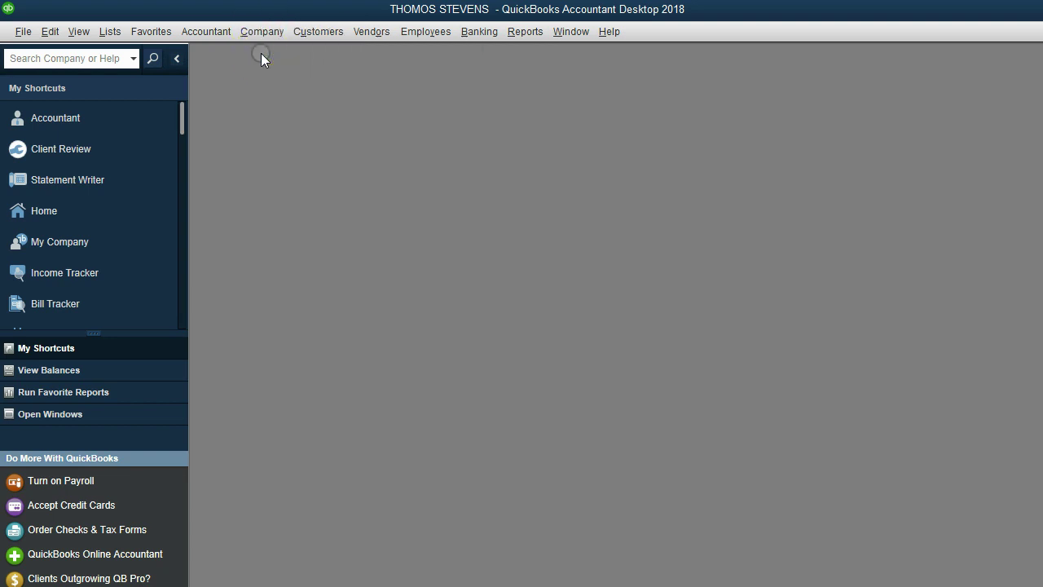
click(710, 58)
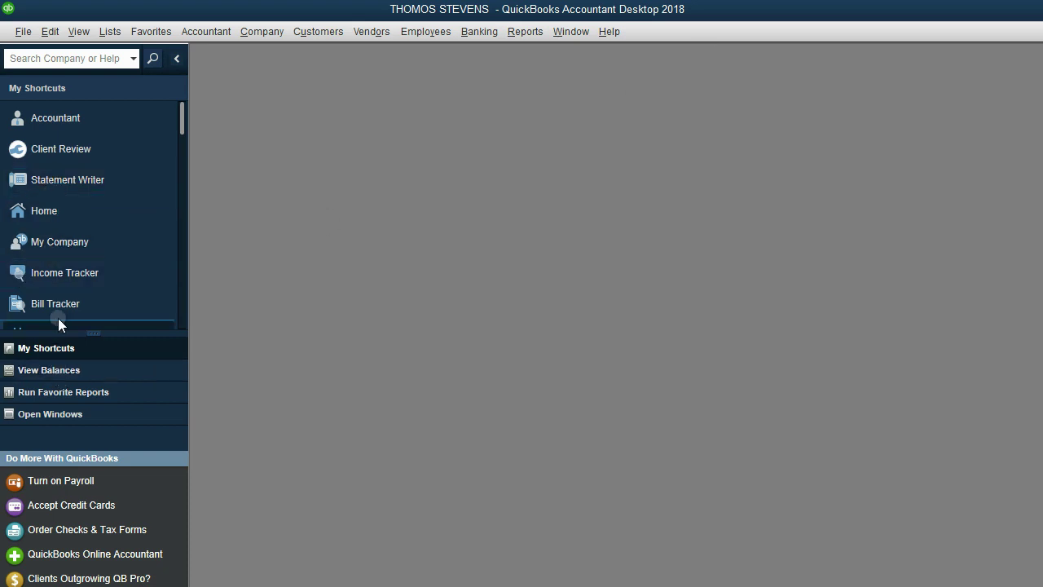
click(57, 164)
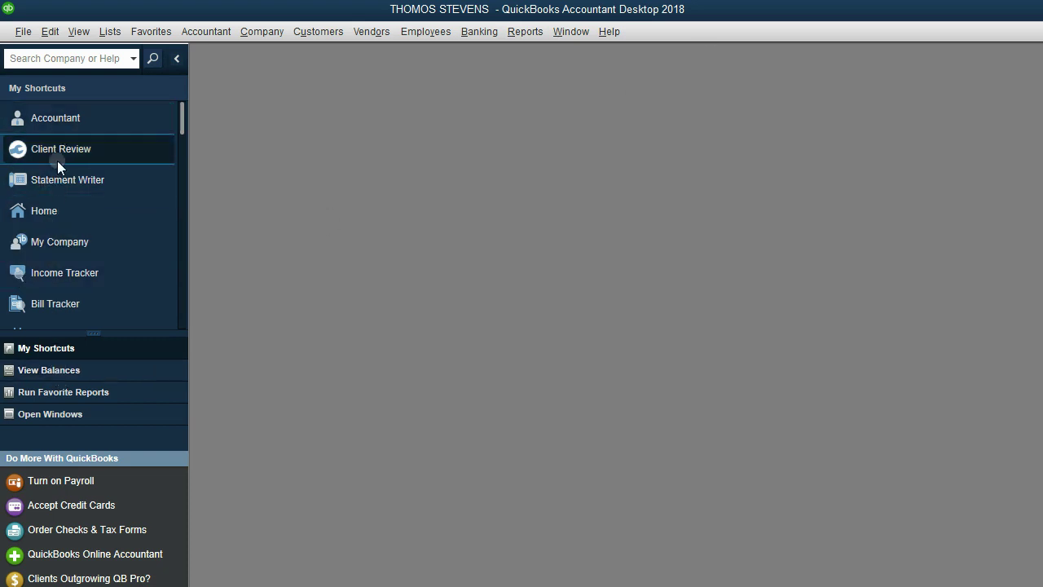
click(54, 292)
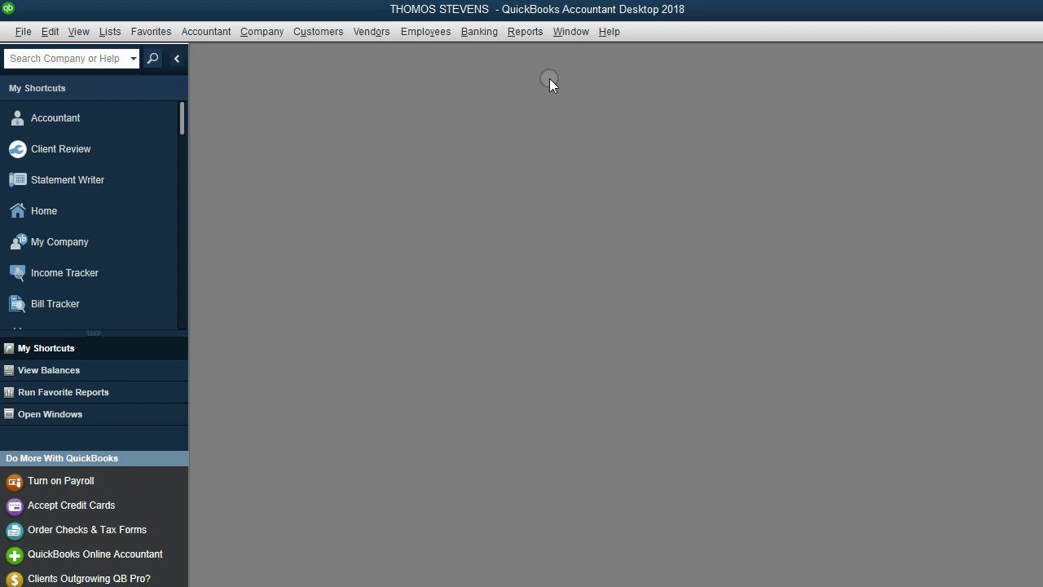
Step: Switch the icon bar display to Top Icon Bar
click(83, 38)
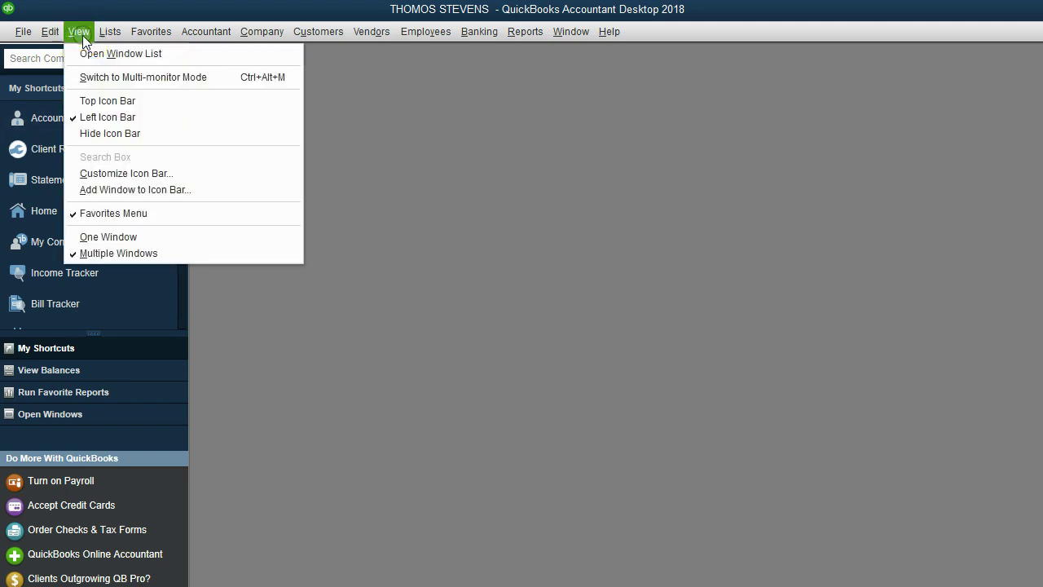
click(107, 100)
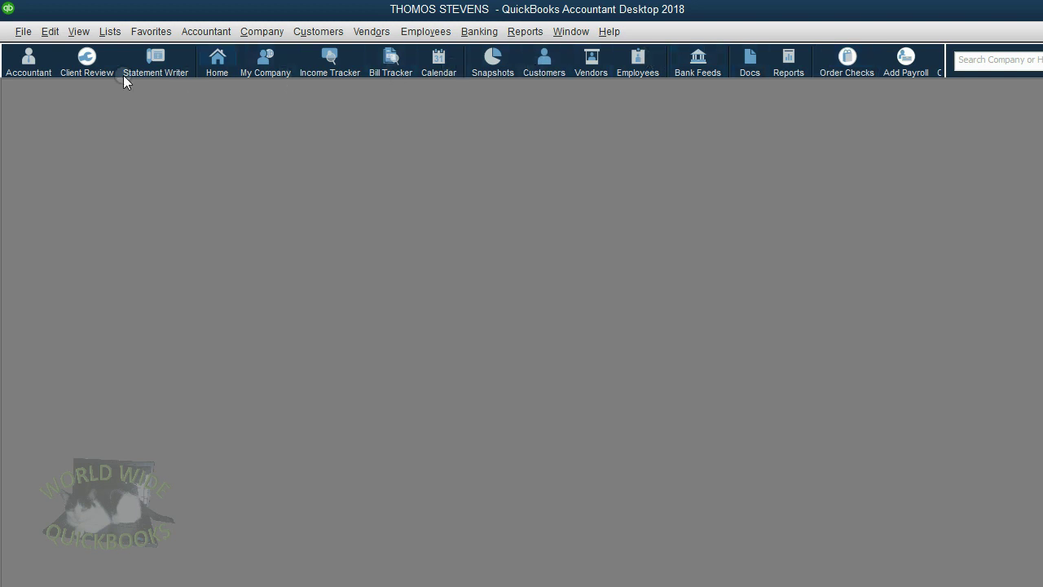
Step: Open and close the Vendor Center, first from its icon bar shortcut and again from the Vendors commands
click(582, 67)
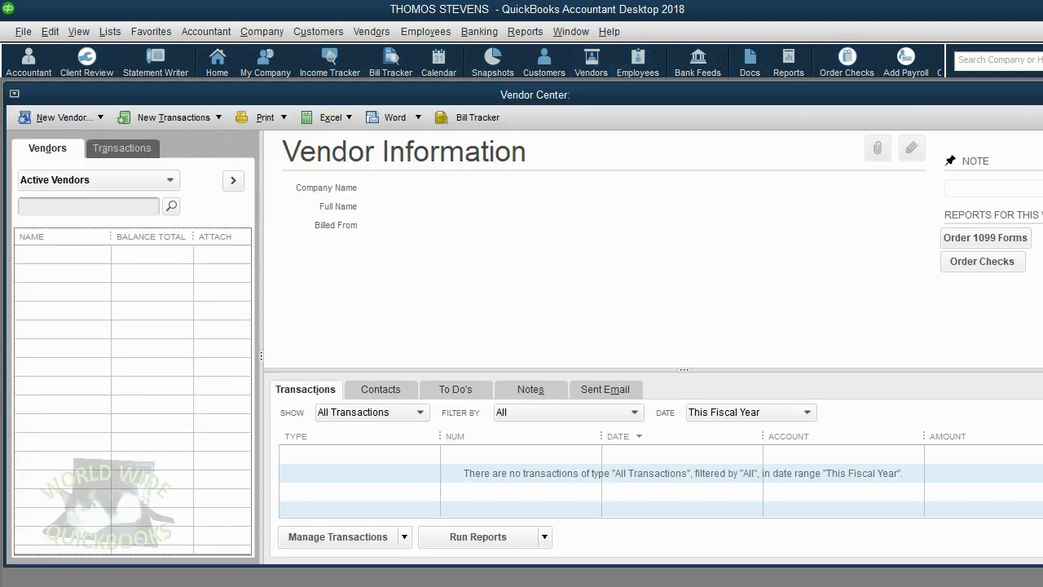
key(Escape)
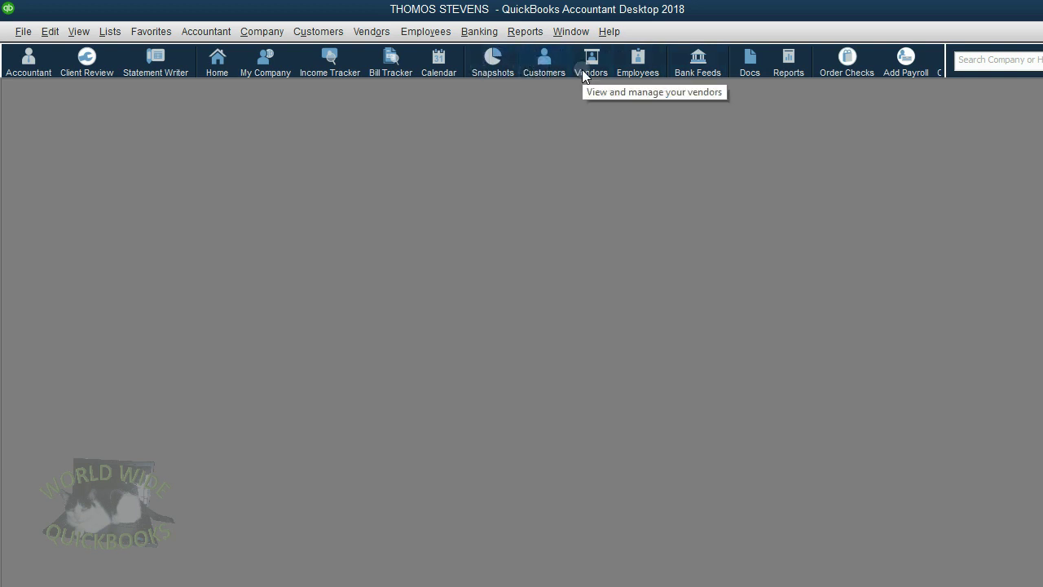
click(369, 38)
click(373, 51)
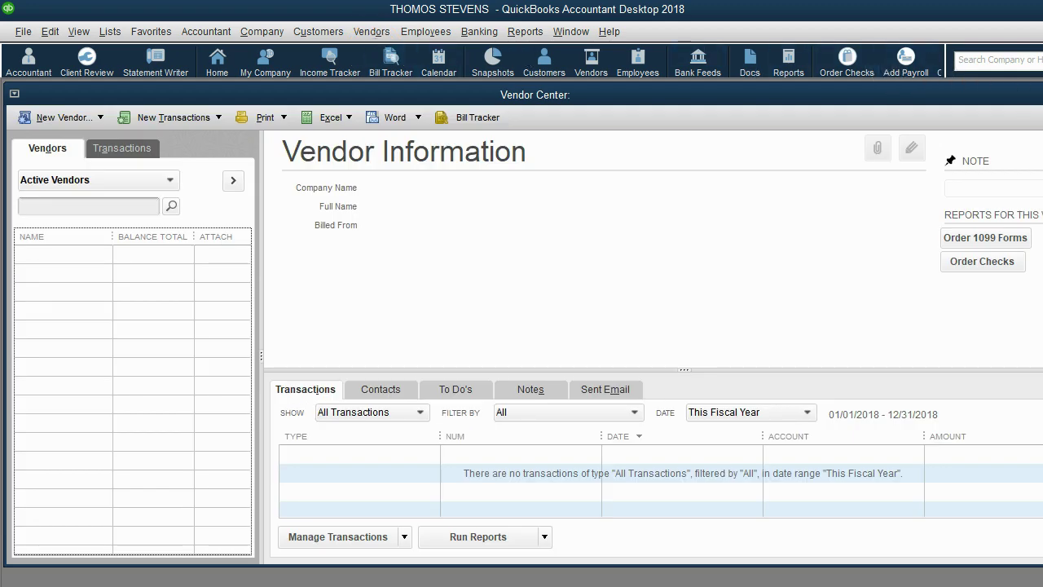
click(1042, 94)
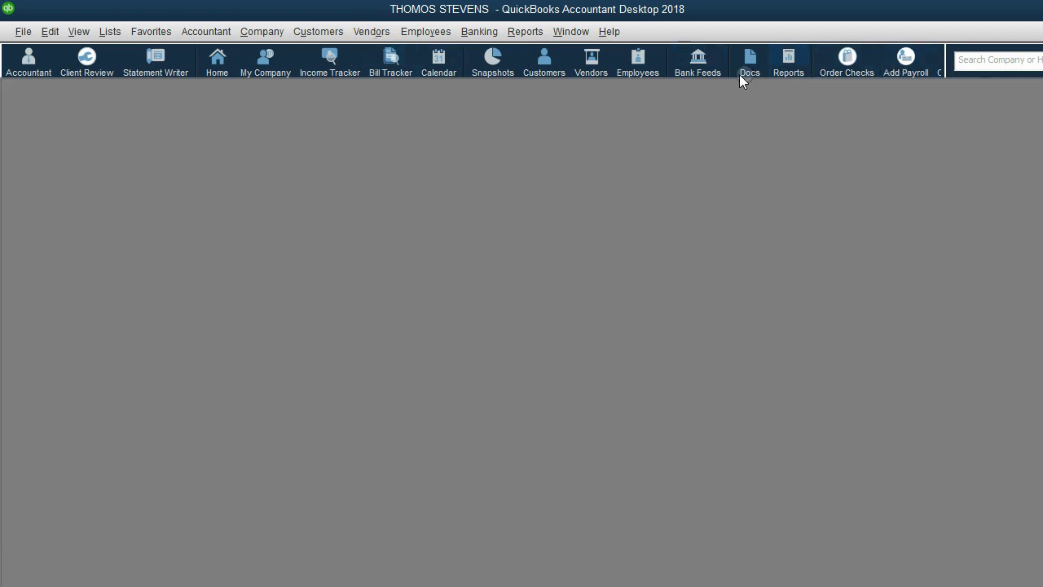
click(534, 34)
click(693, 202)
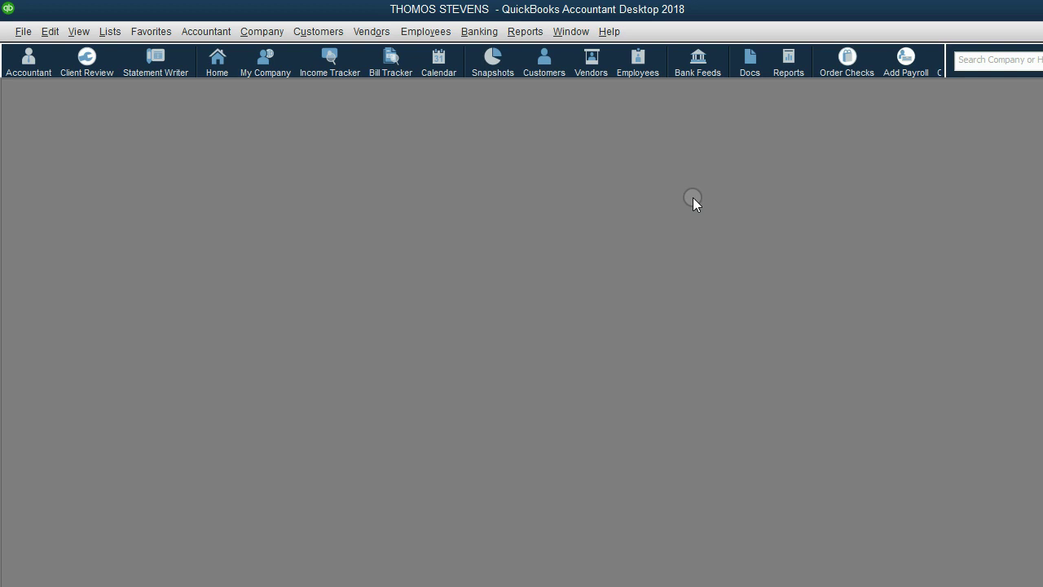
click(83, 32)
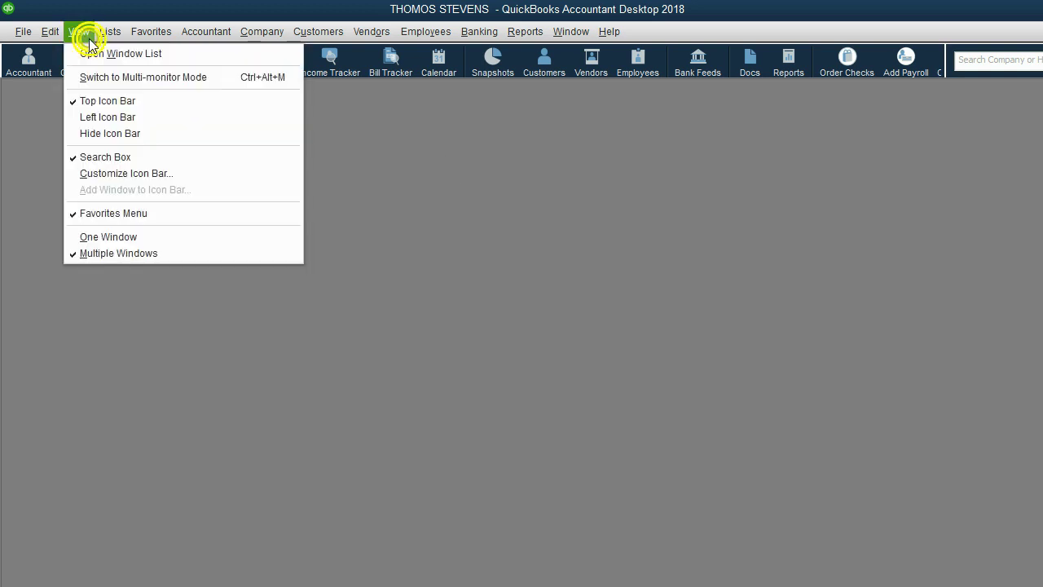
click(149, 174)
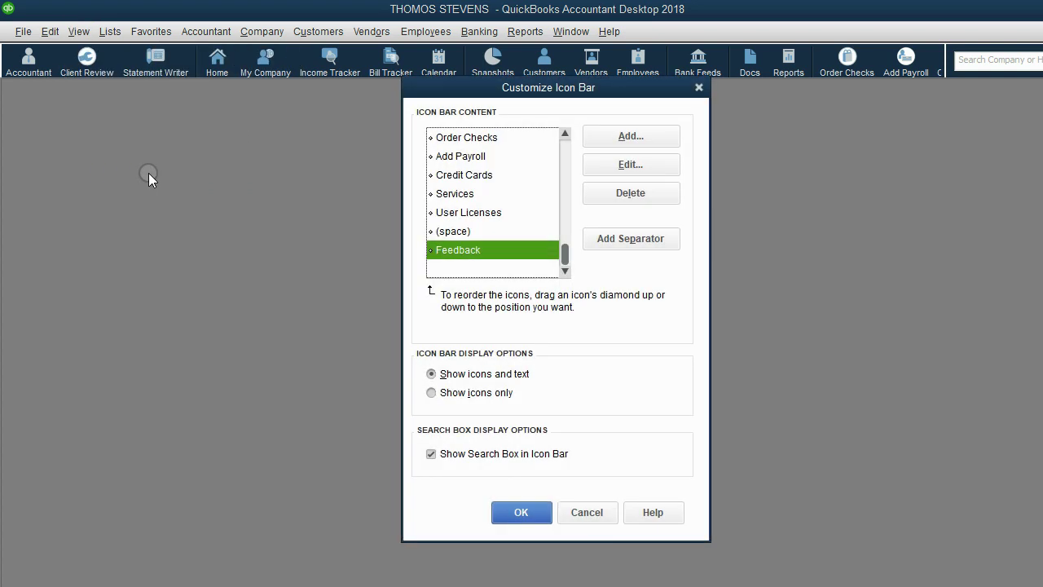
click(430, 193)
click(464, 173)
click(460, 156)
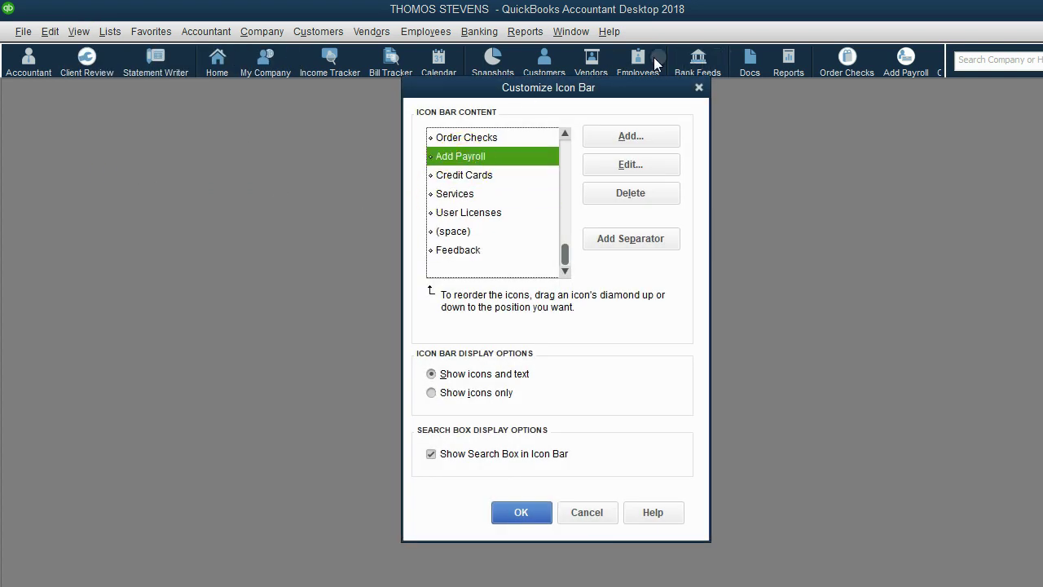
drag(502, 89, 475, 119)
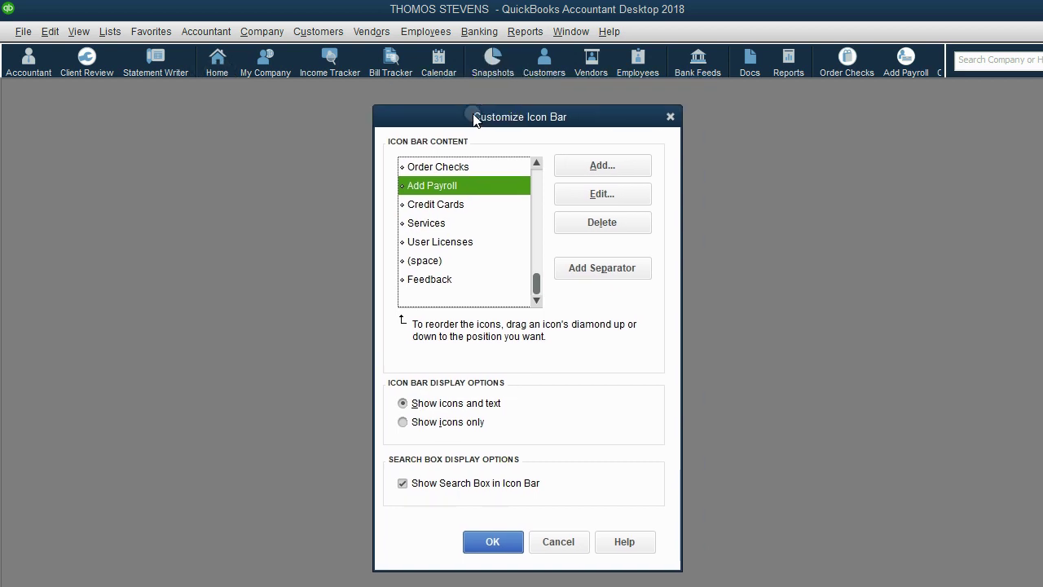
click(462, 279)
click(575, 228)
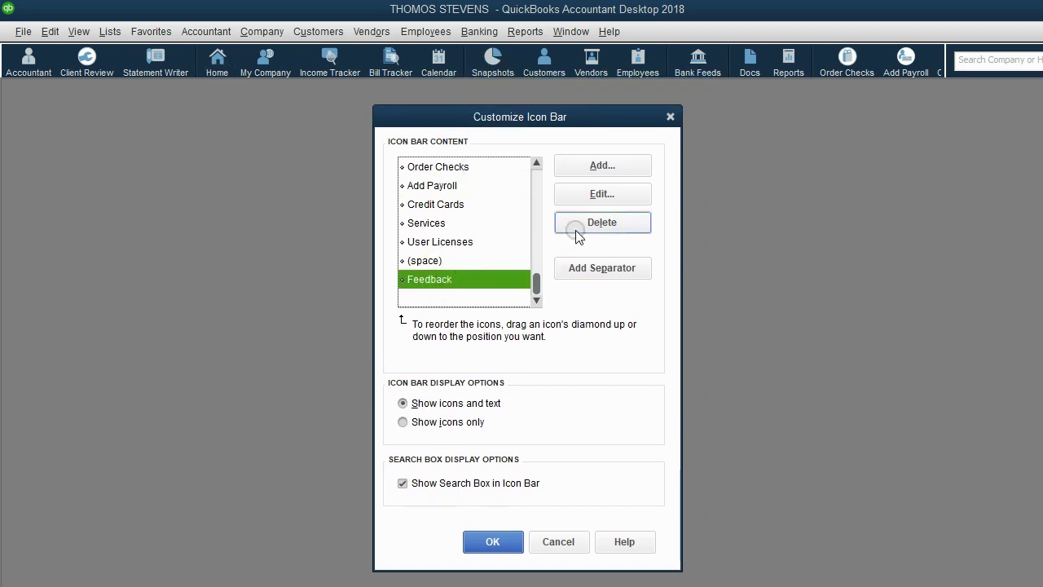
click(575, 229)
click(575, 231)
click(575, 231)
click(575, 231)
click(576, 233)
click(576, 234)
click(576, 236)
double_click(576, 235)
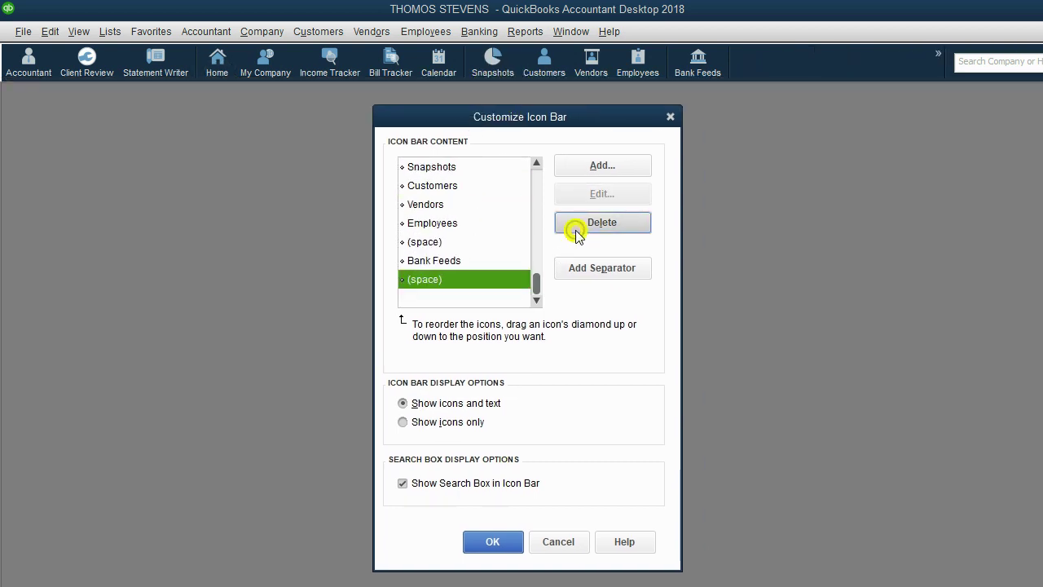
double_click(576, 234)
click(576, 234)
double_click(576, 235)
click(576, 235)
double_click(576, 235)
double_click(576, 235)
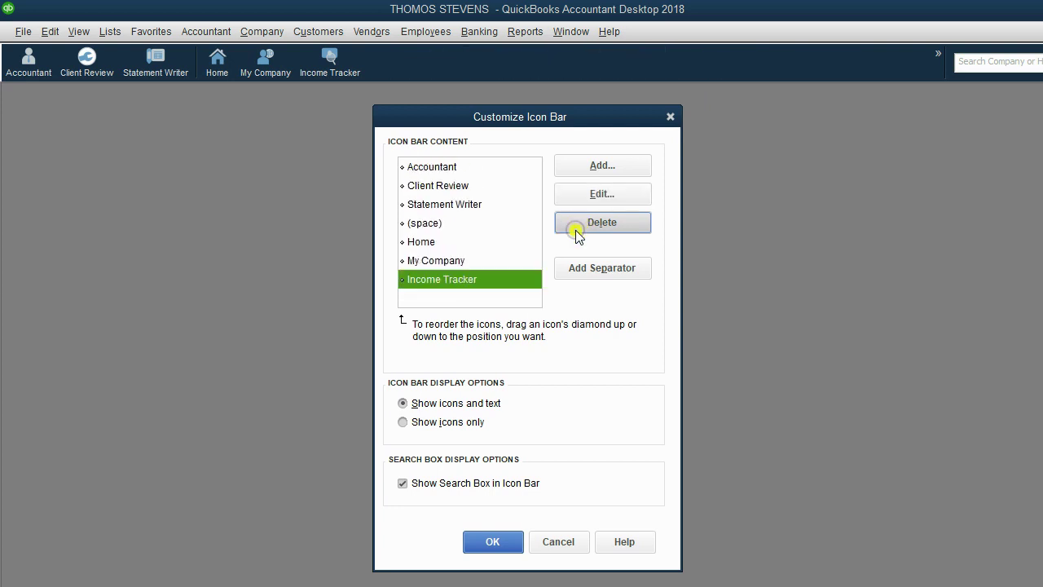
double_click(576, 235)
click(576, 234)
double_click(576, 234)
double_click(576, 234)
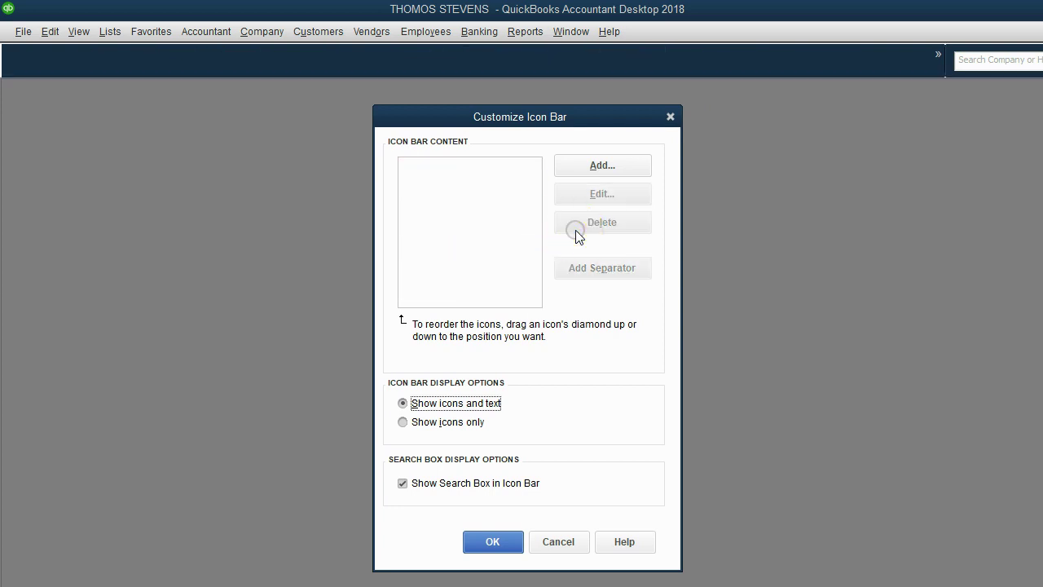
drag(507, 120, 490, 119)
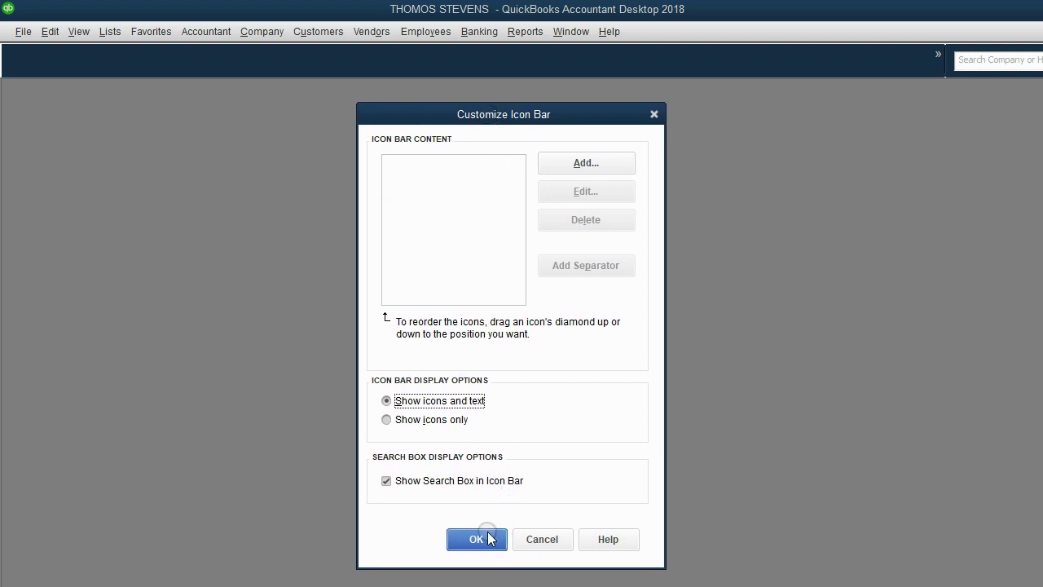
click(655, 113)
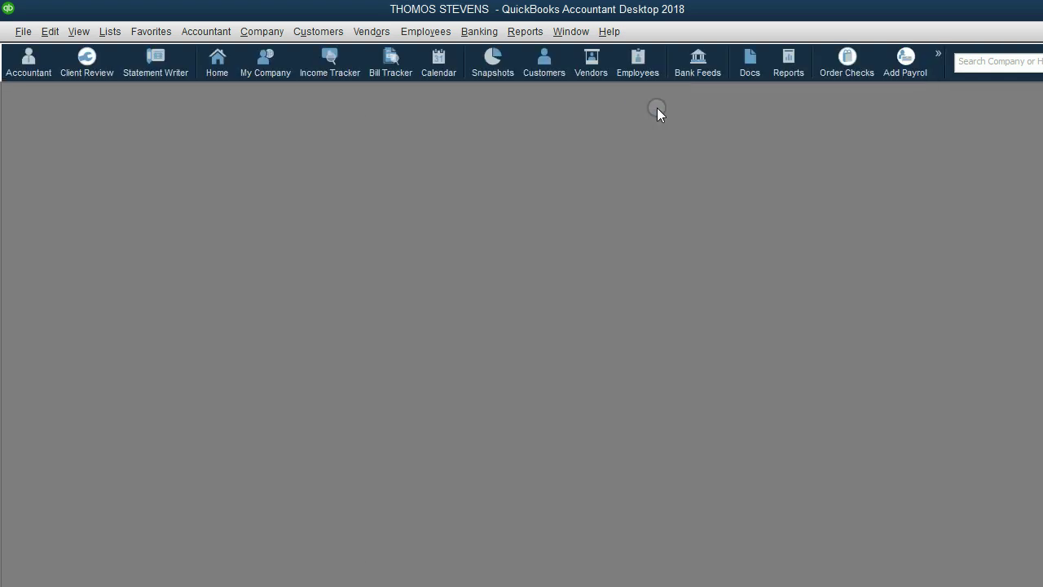
Step: Customize the icon bar by deleting every icon and separator from its content, and save the change
click(78, 31)
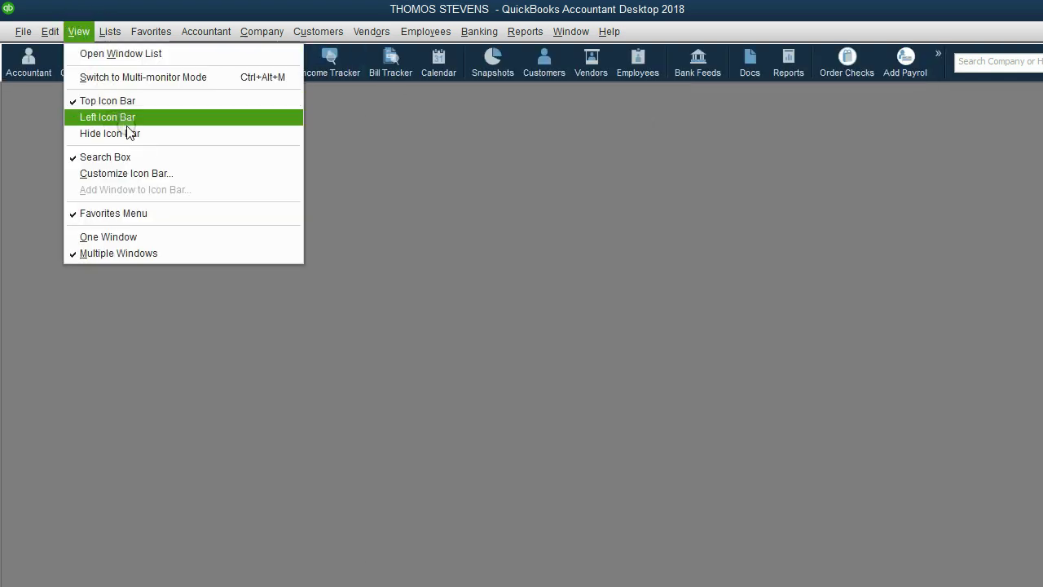
click(149, 173)
click(562, 217)
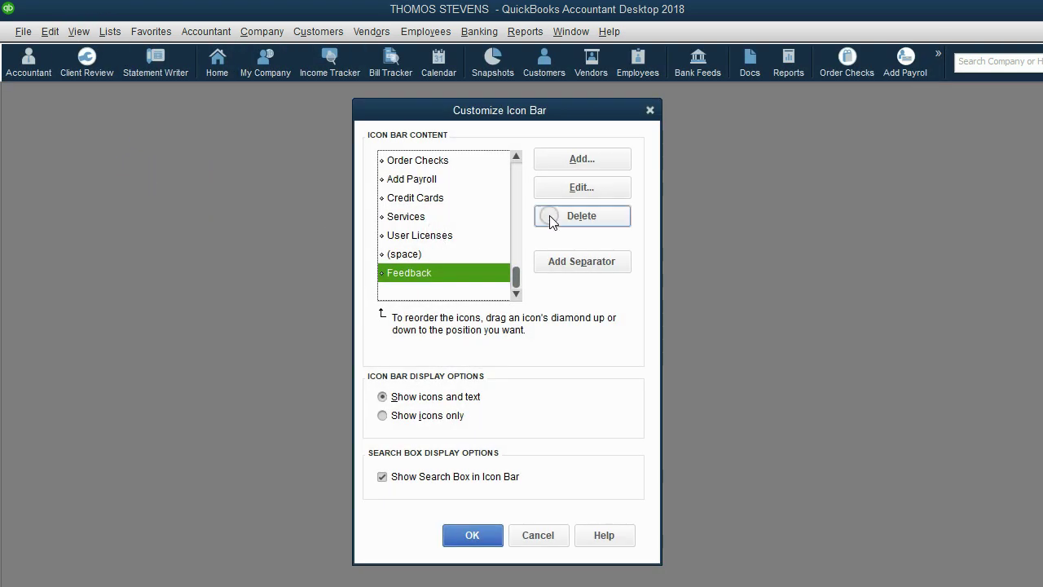
click(564, 217)
click(565, 216)
click(565, 217)
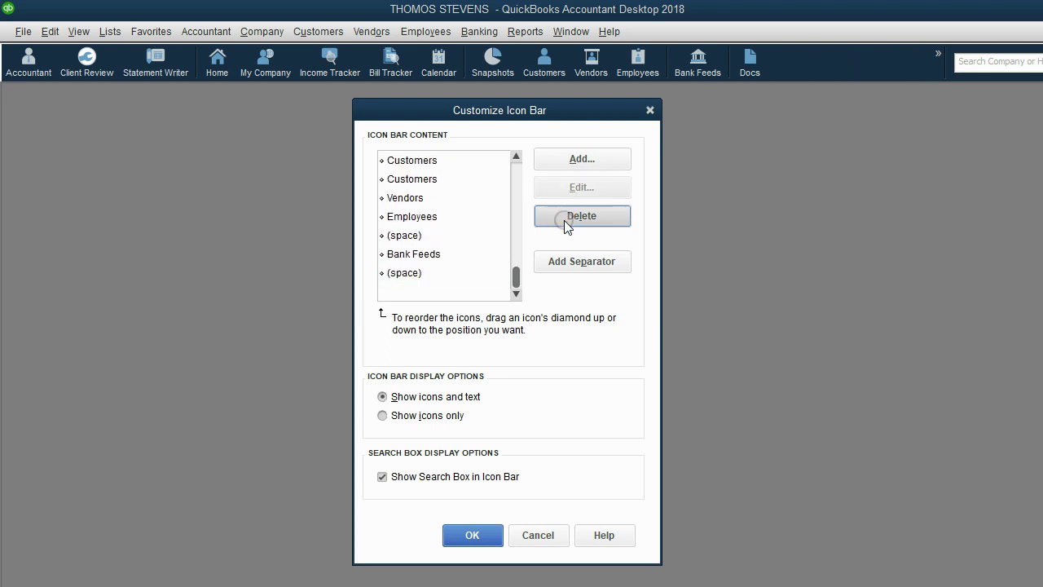
click(564, 217)
triple_click(564, 217)
triple_click(565, 217)
double_click(564, 216)
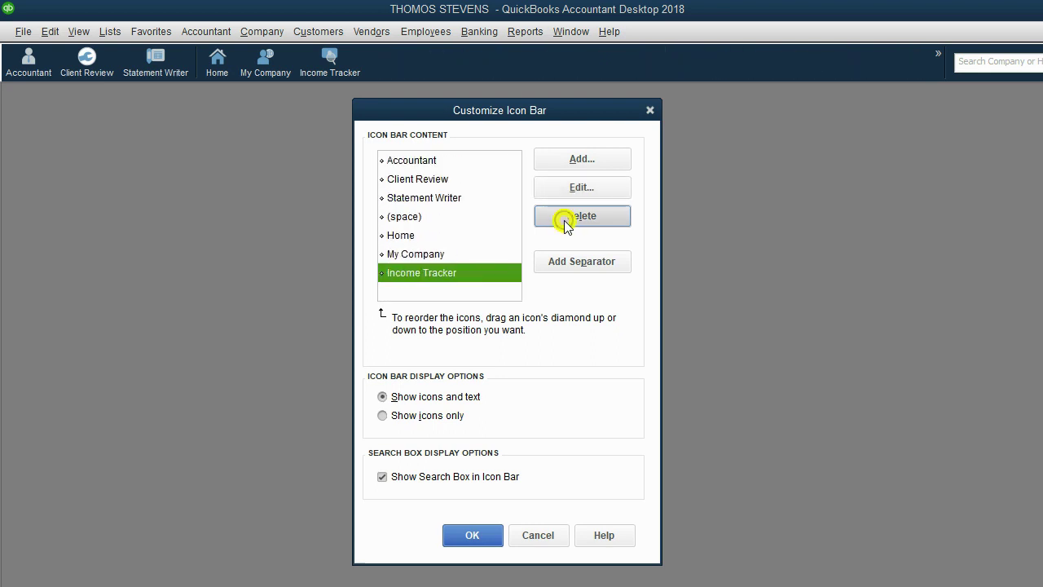
triple_click(564, 217)
triple_click(564, 216)
click(564, 217)
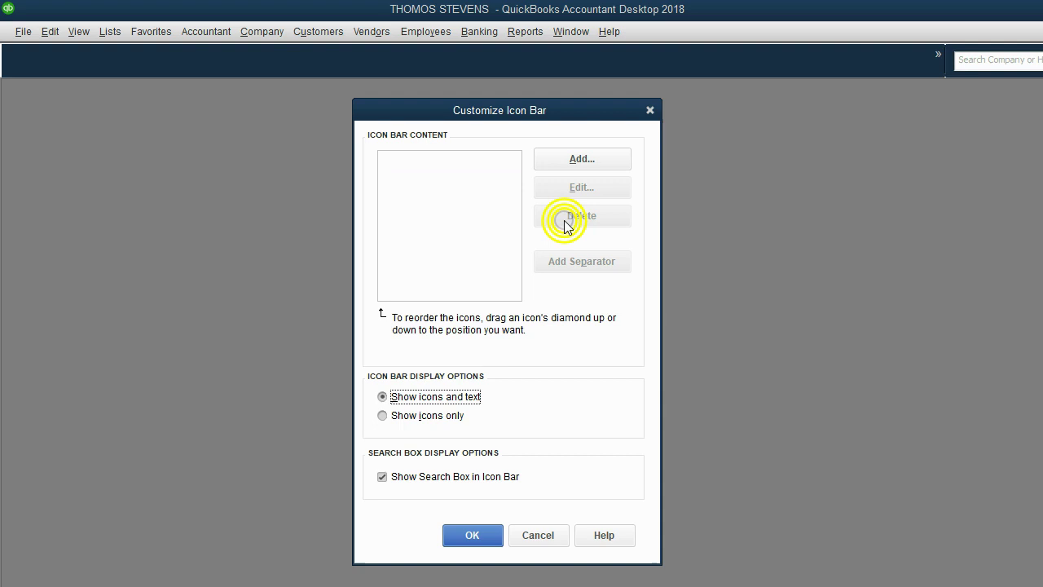
click(472, 539)
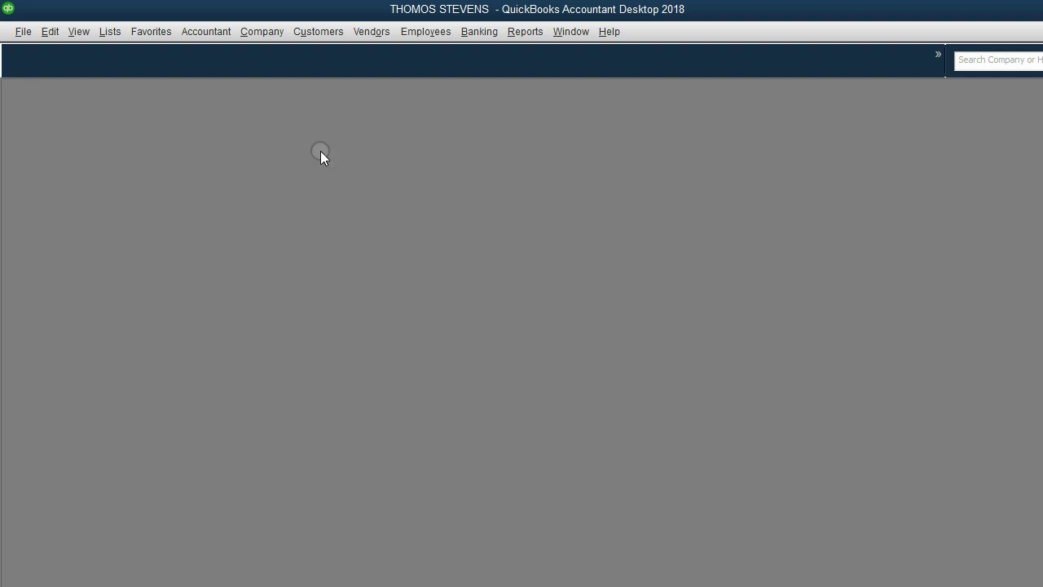
Step: Open the Create Estimates window and reposition it just below the empty icon bar
click(319, 33)
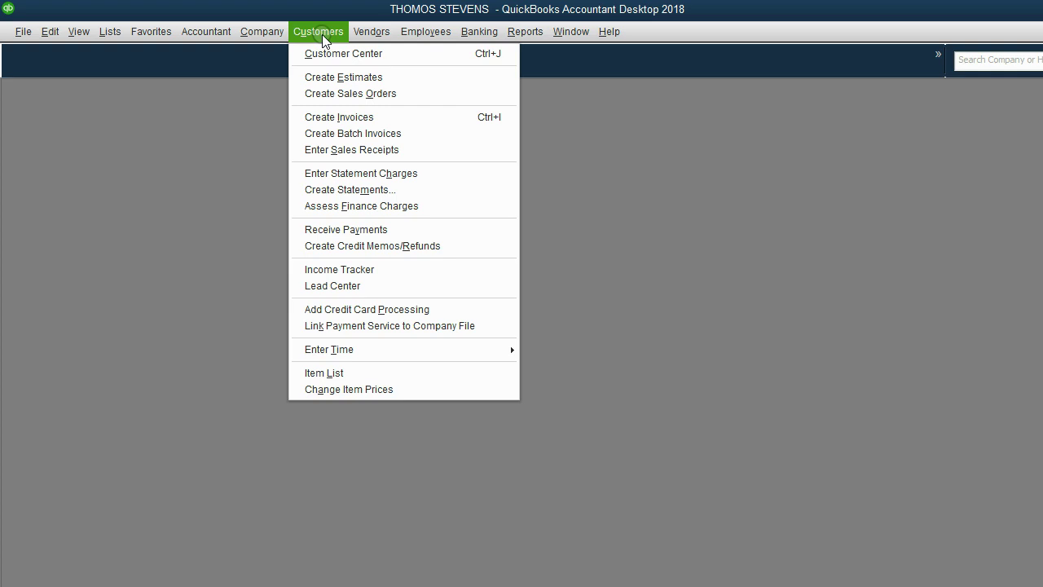
click(339, 73)
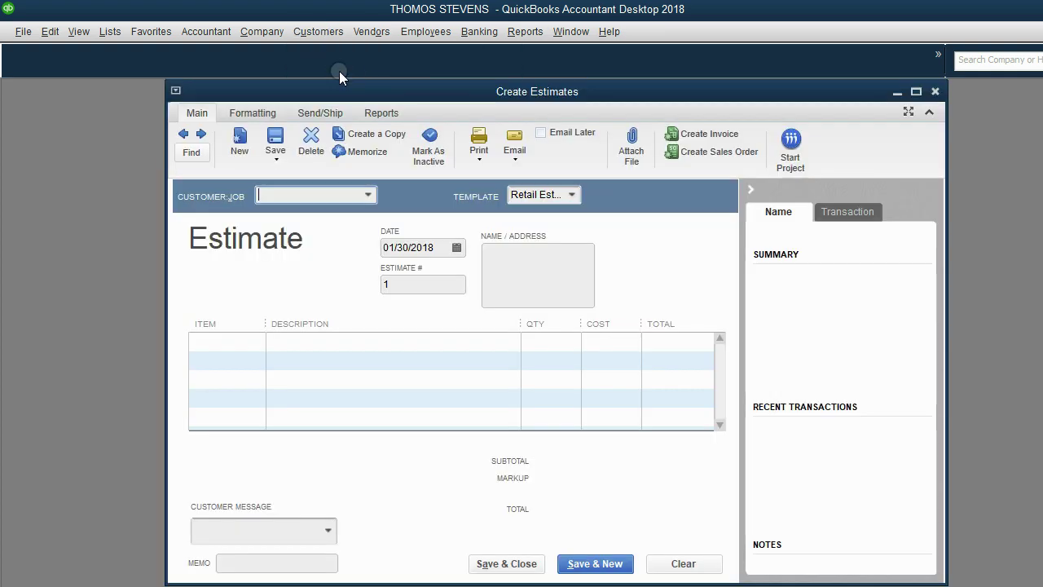
drag(345, 91, 263, 99)
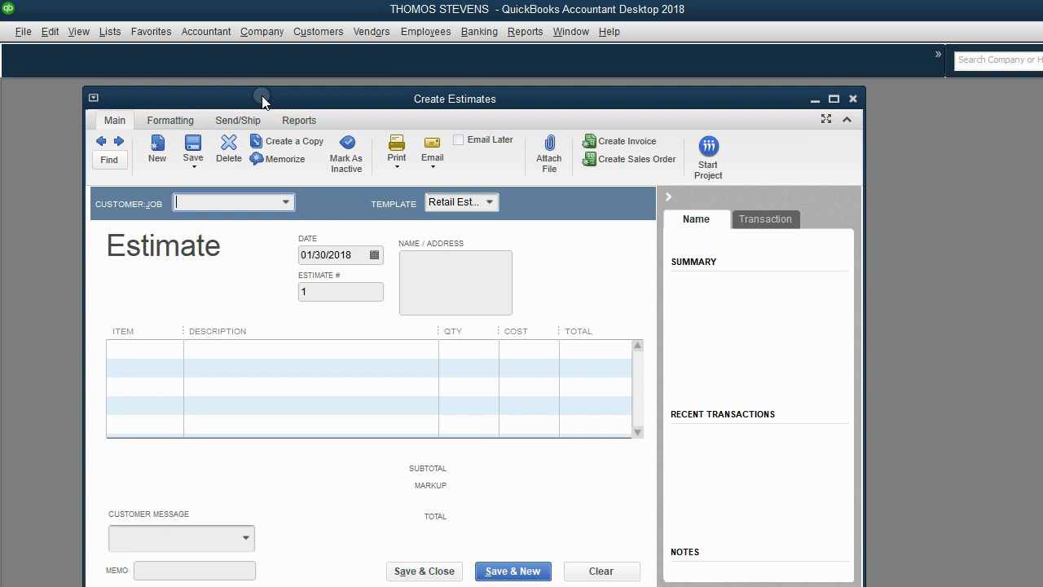
drag(262, 99, 247, 93)
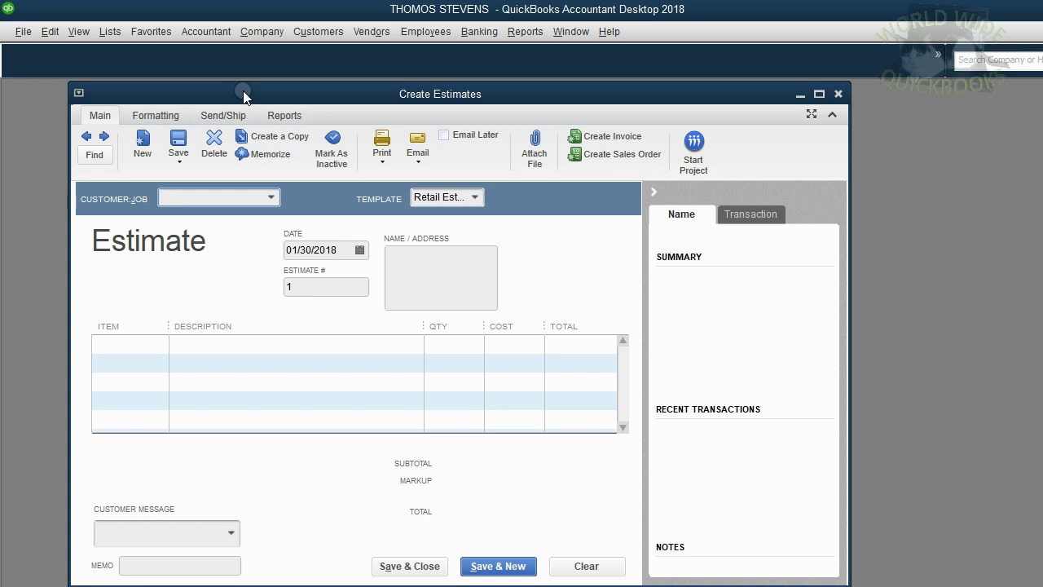
Step: Add the Create Estimates window to the icon bar with the label Estimate, and test the shortcut by reopening and closing the window
click(75, 32)
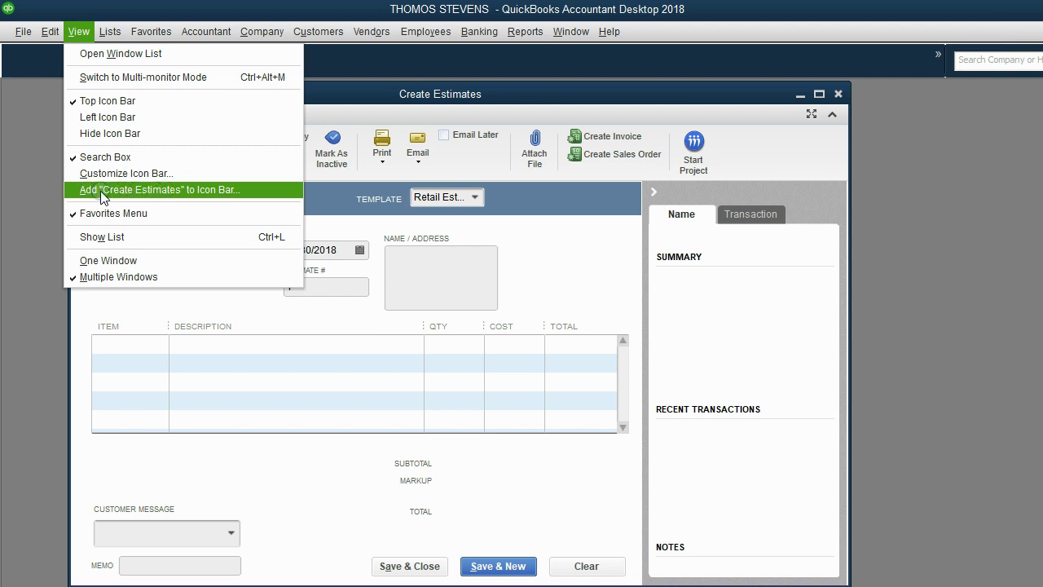
click(153, 188)
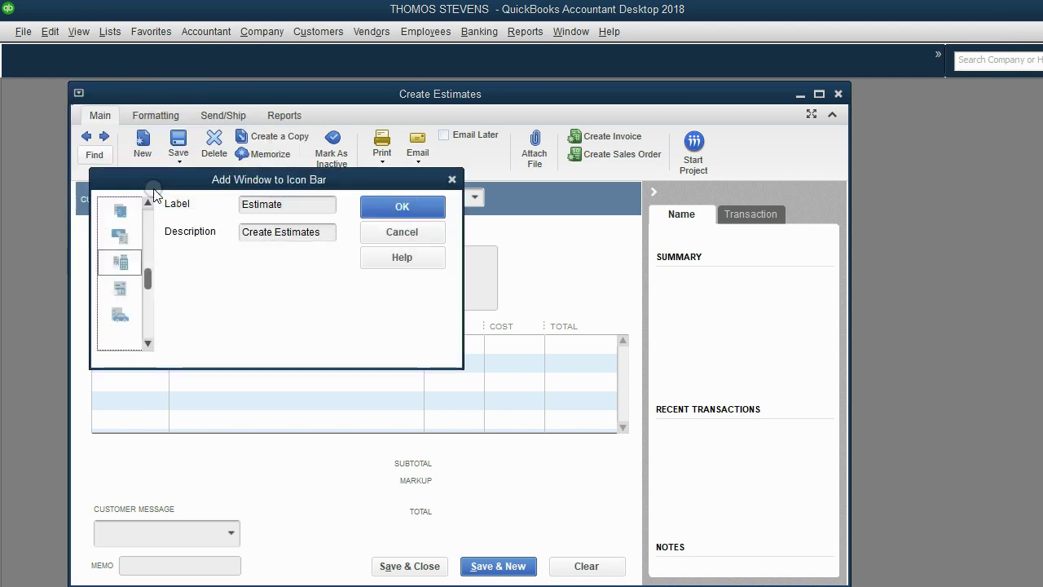
click(385, 204)
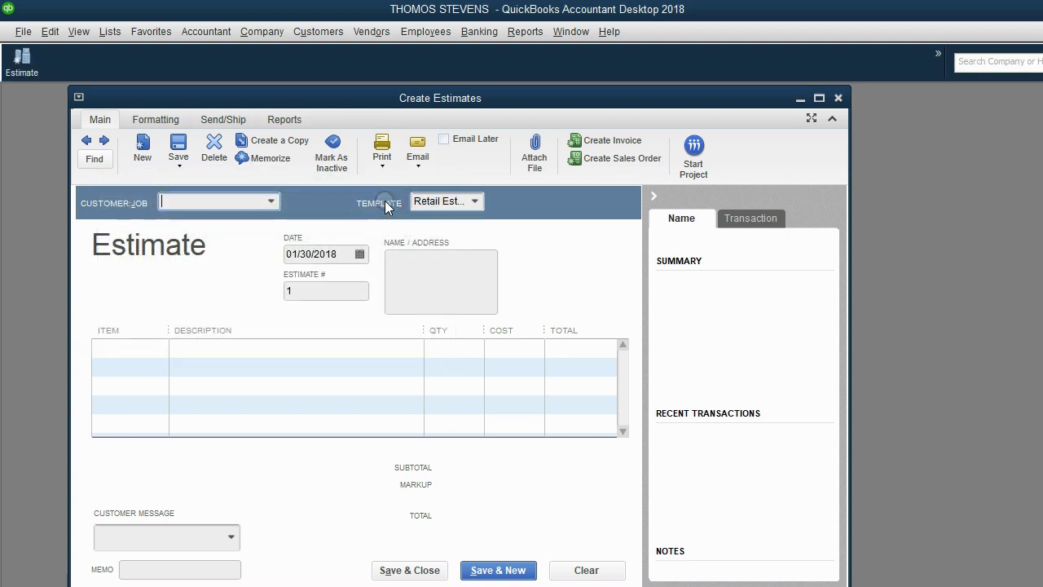
click(842, 99)
click(29, 61)
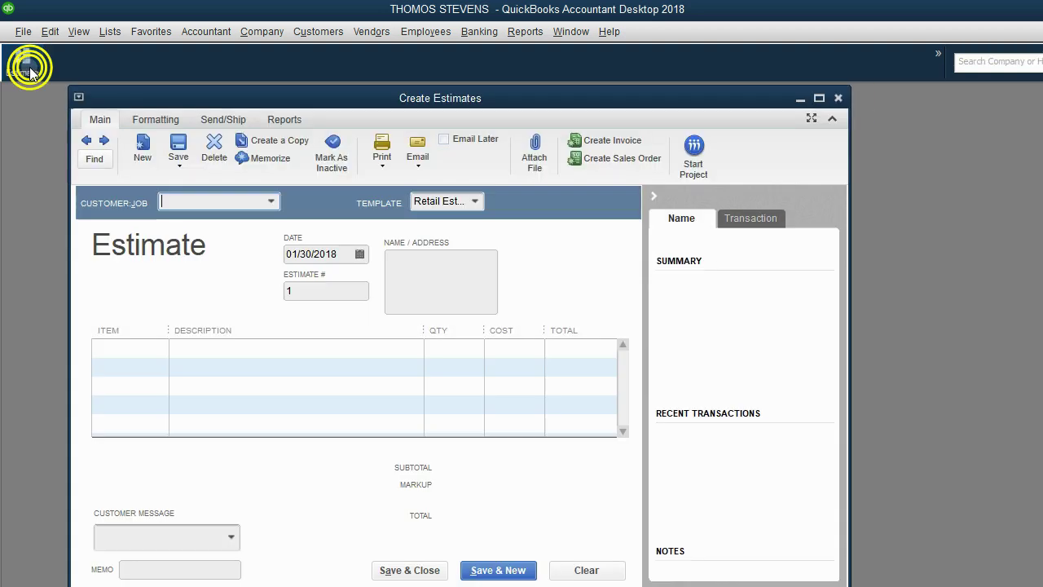
click(839, 98)
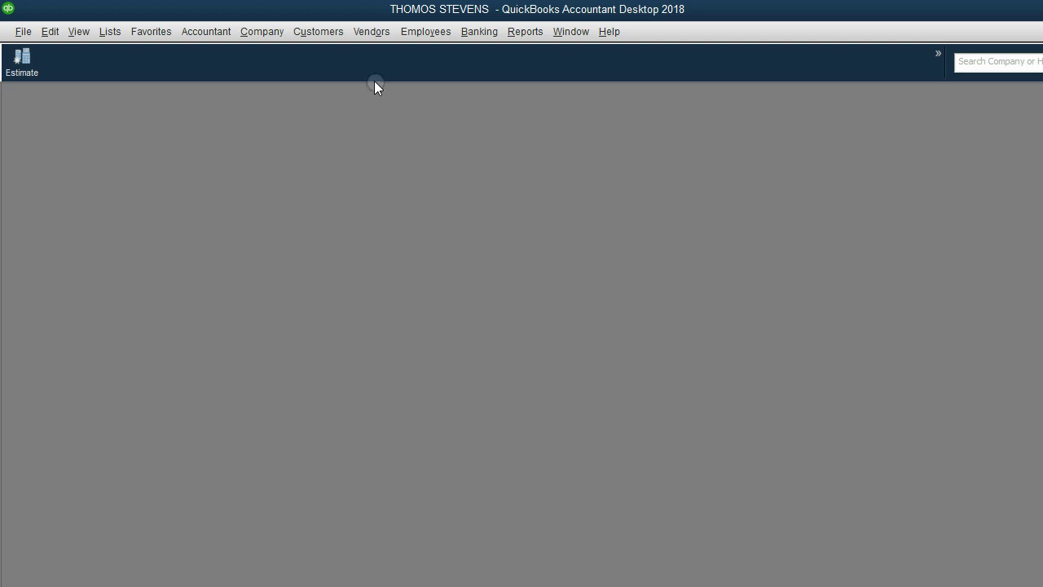
Step: Open Create Invoices, add it to the icon bar with the label Invoice, and reopen it from the new shortcut
click(329, 37)
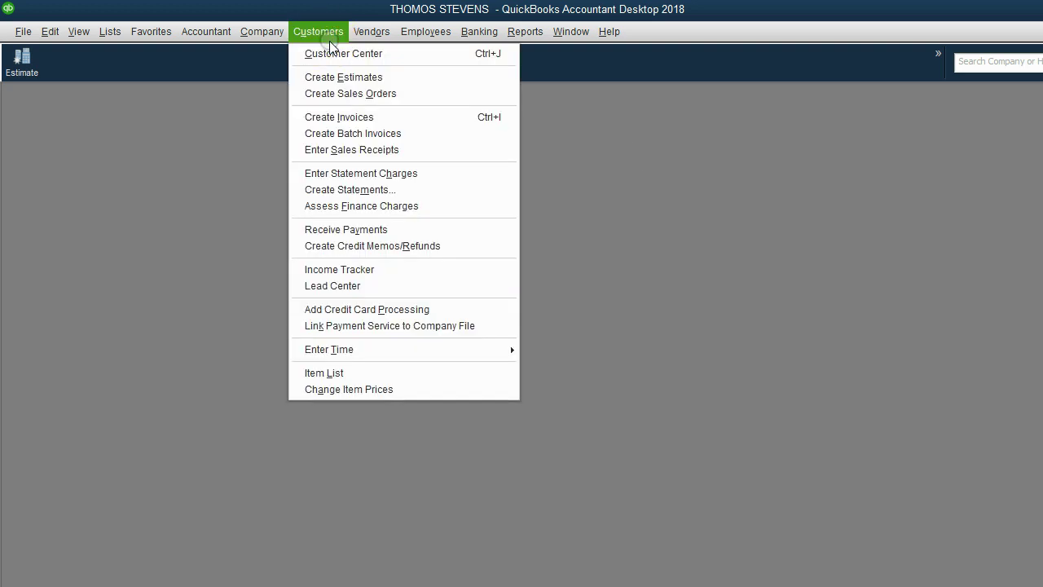
click(343, 116)
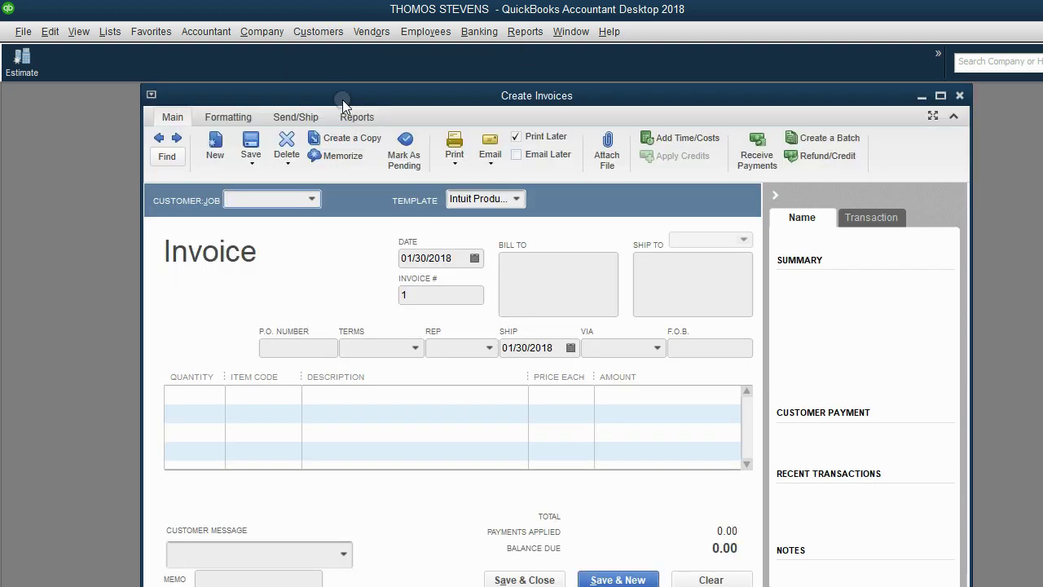
drag(342, 99, 287, 102)
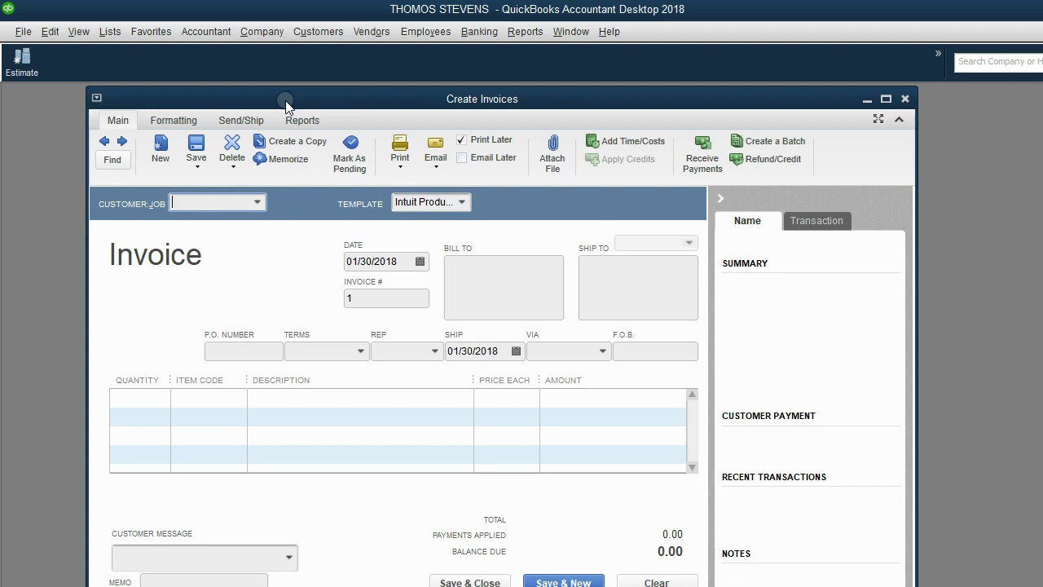
click(79, 31)
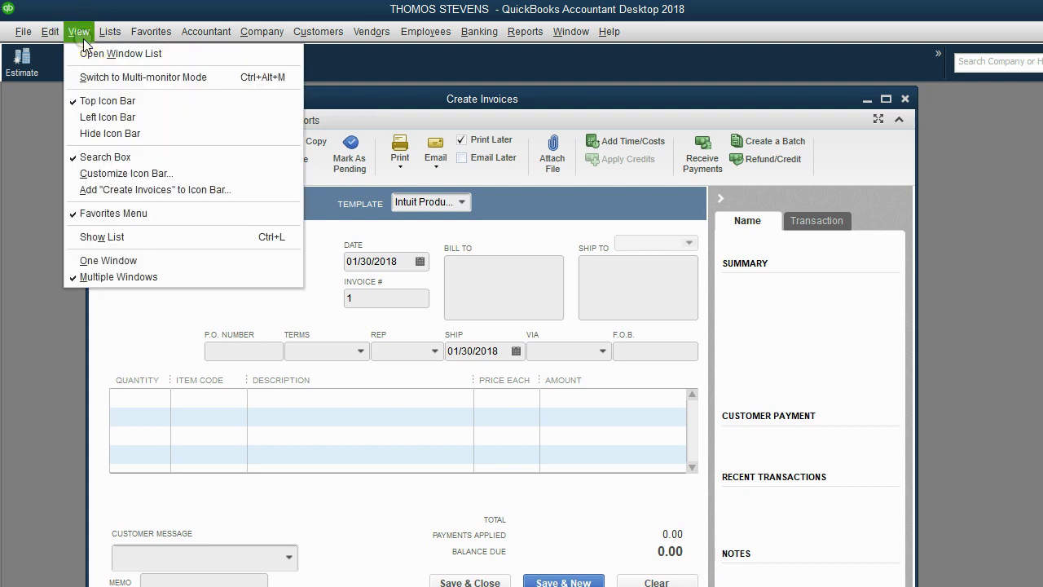
click(164, 189)
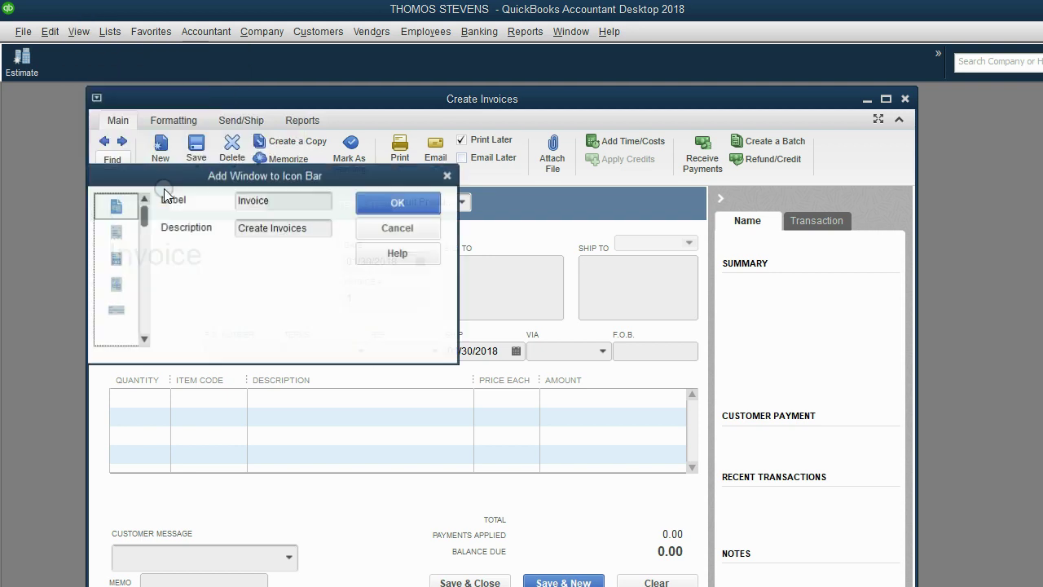
click(404, 201)
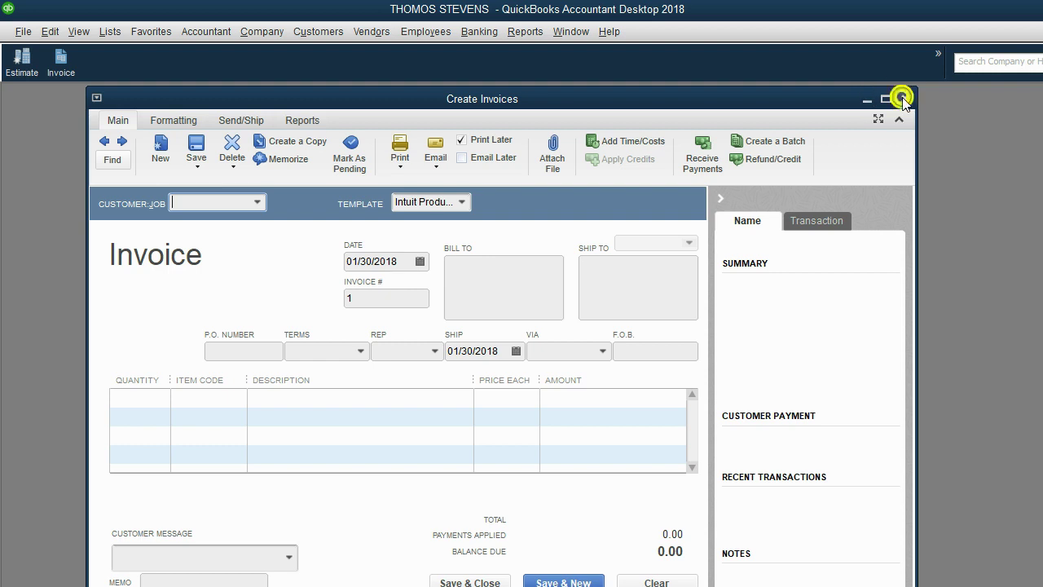
click(905, 99)
click(62, 64)
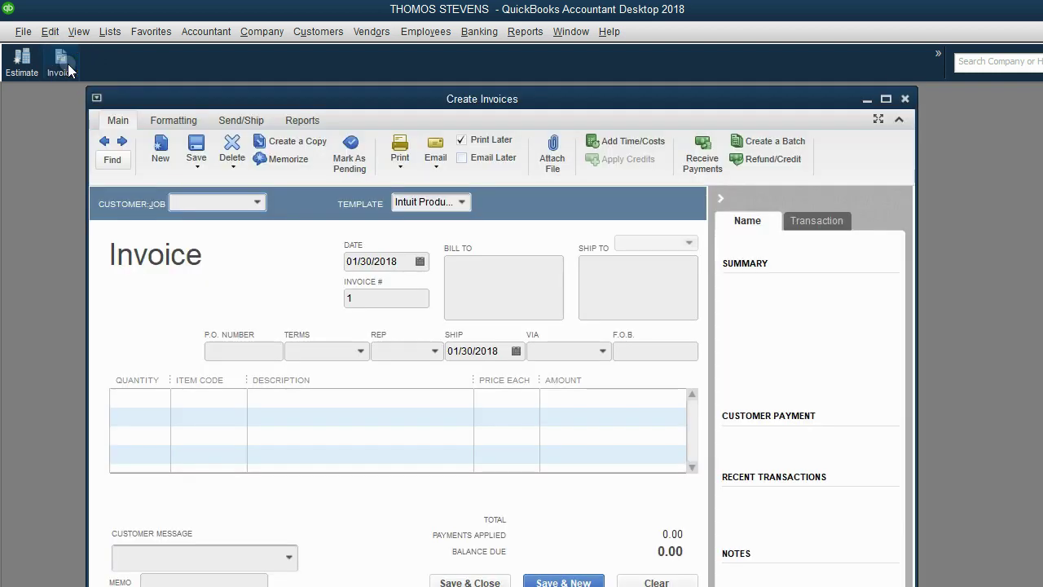
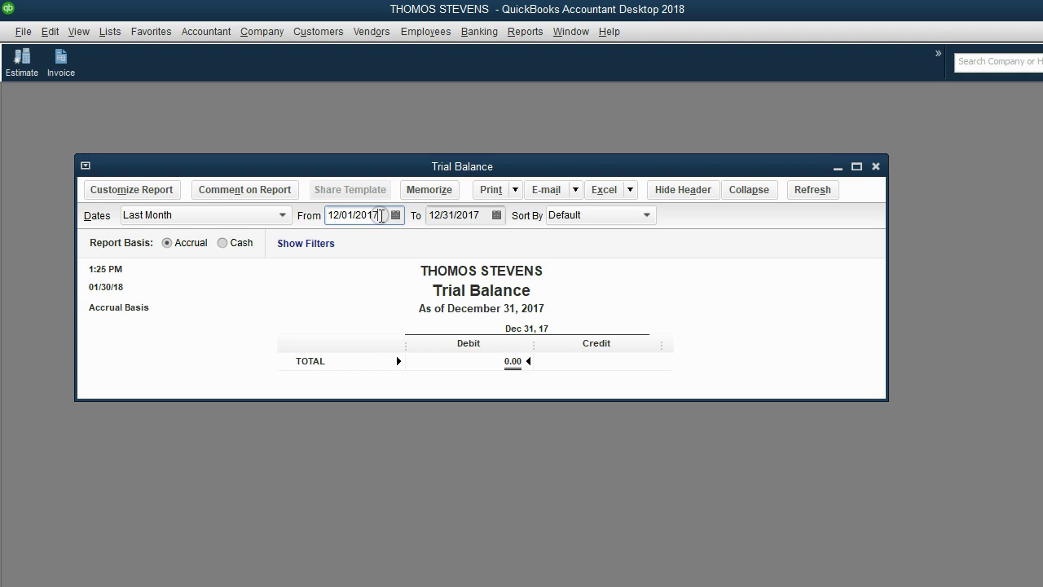
Step: Set the Trial Balance report's date range to All and make its window taller
click(282, 215)
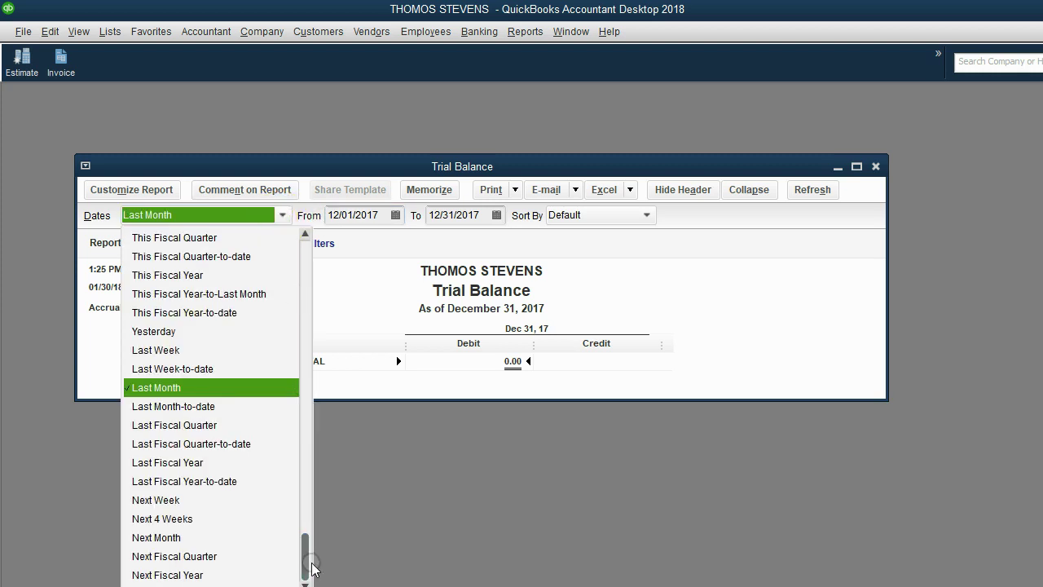
drag(302, 549, 306, 269)
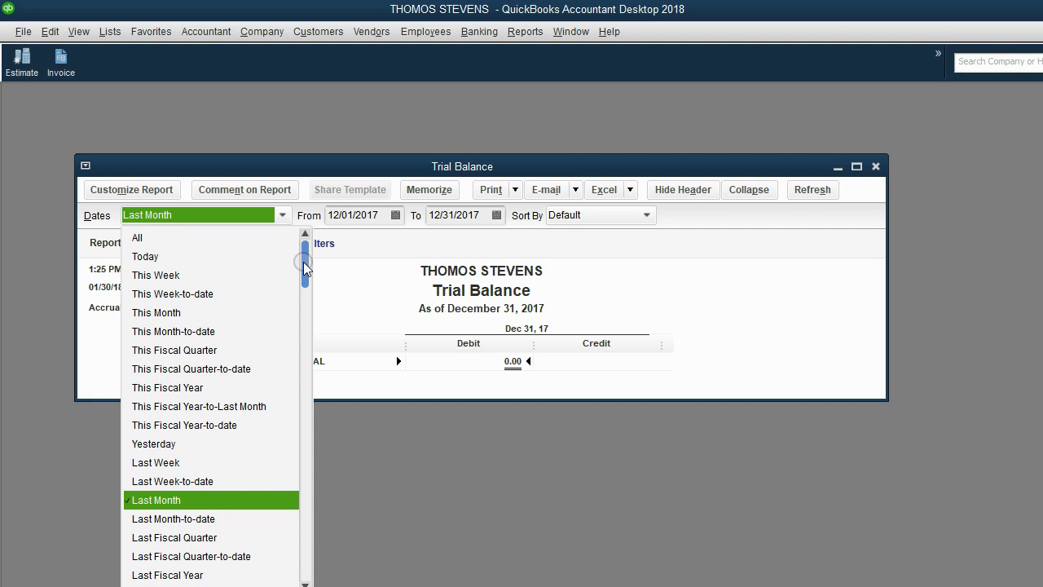
click(230, 238)
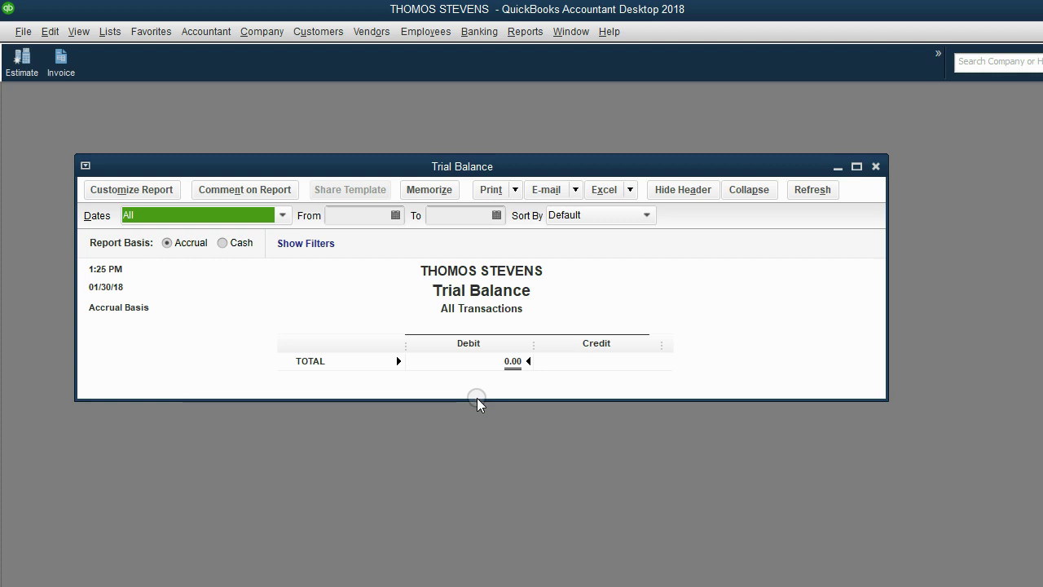
drag(477, 397, 464, 484)
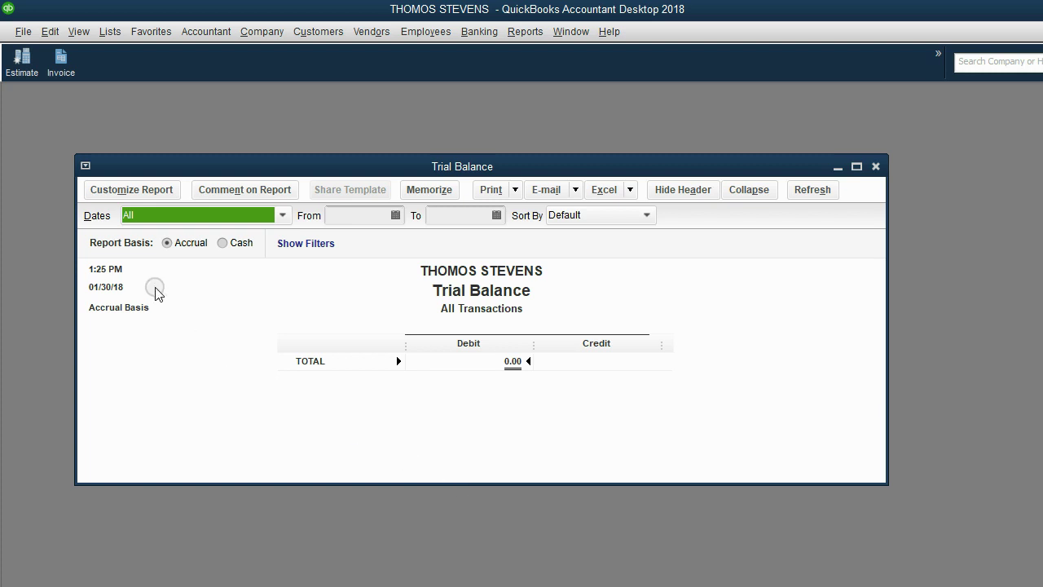
click(127, 216)
click(127, 216)
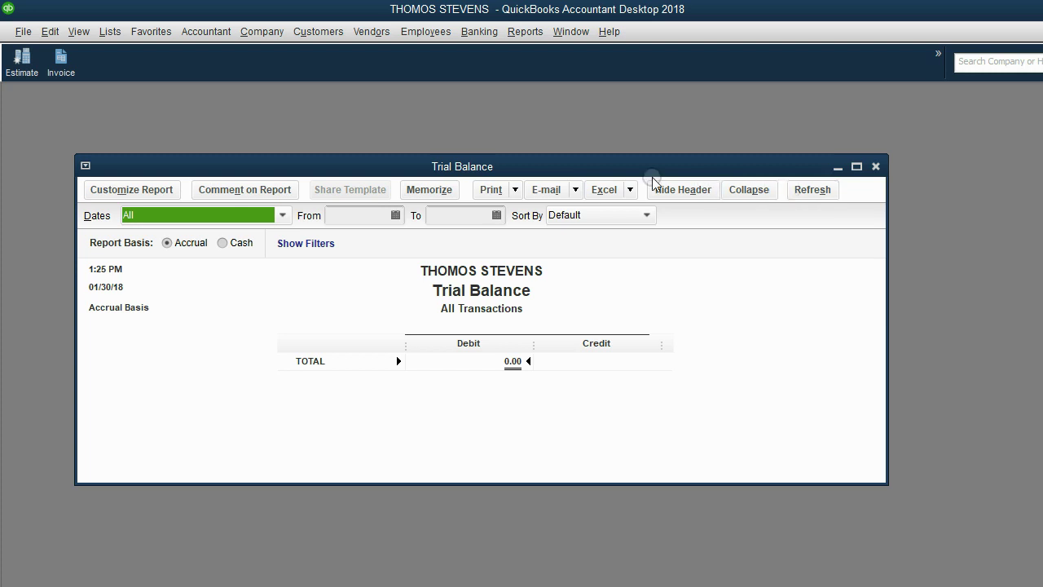
Step: Open the Trial Balance customization and review its Display, Filters, Header/Footer, and Fonts & Numbers settings
click(157, 191)
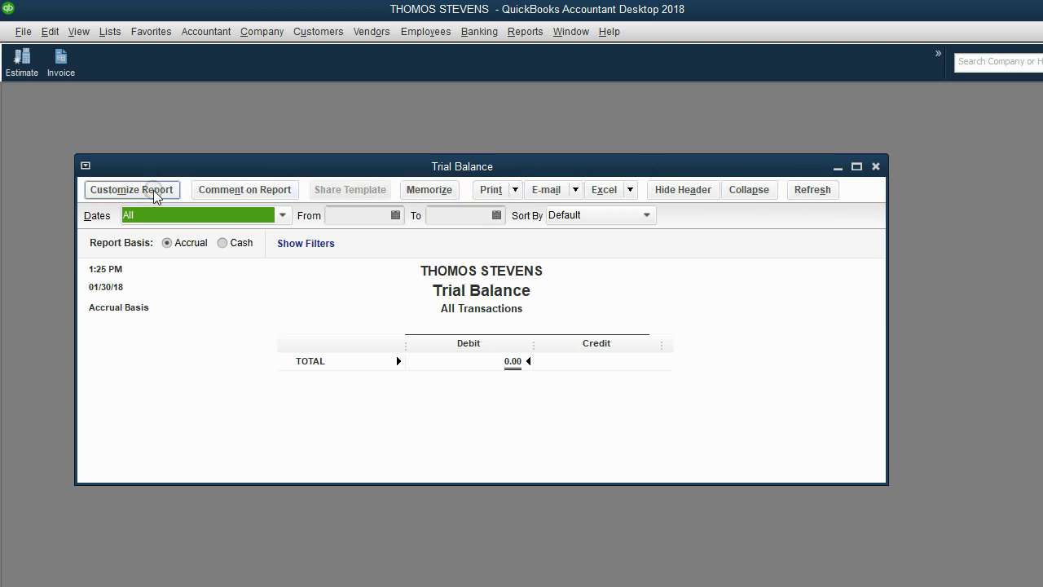
click(155, 192)
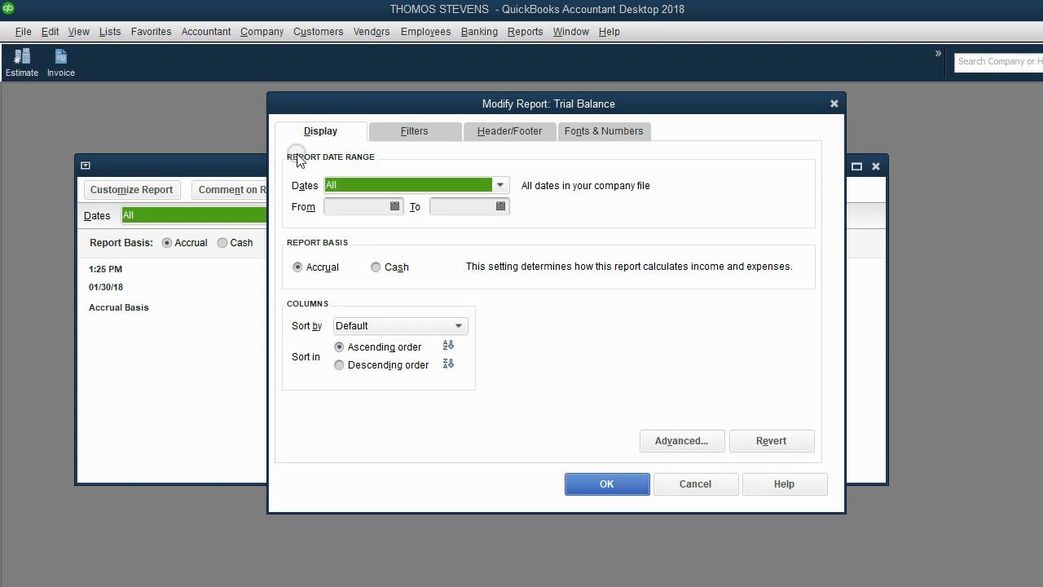
click(436, 107)
drag(436, 107, 393, 125)
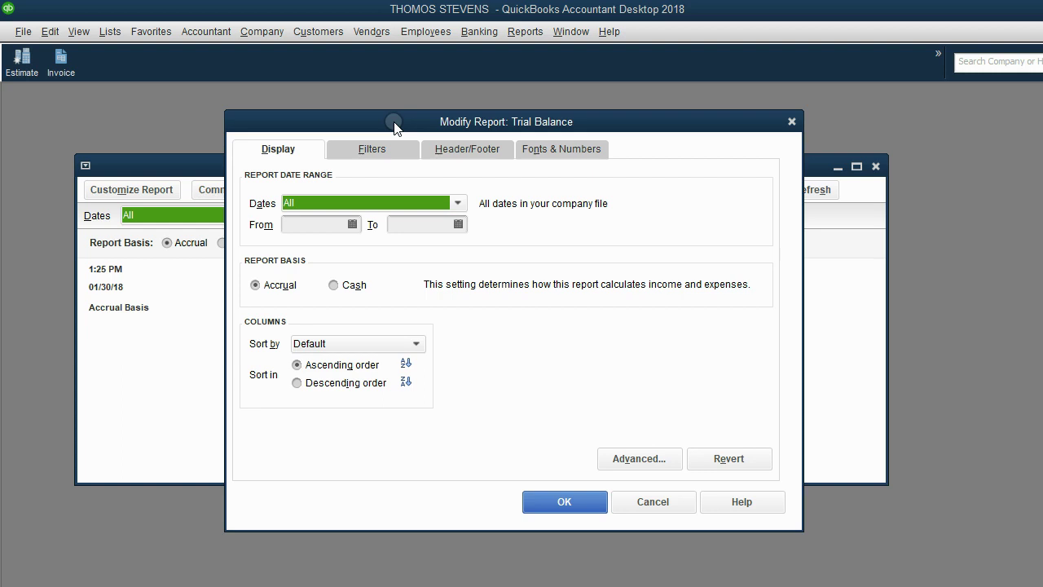
click(263, 155)
click(356, 150)
click(450, 150)
click(531, 150)
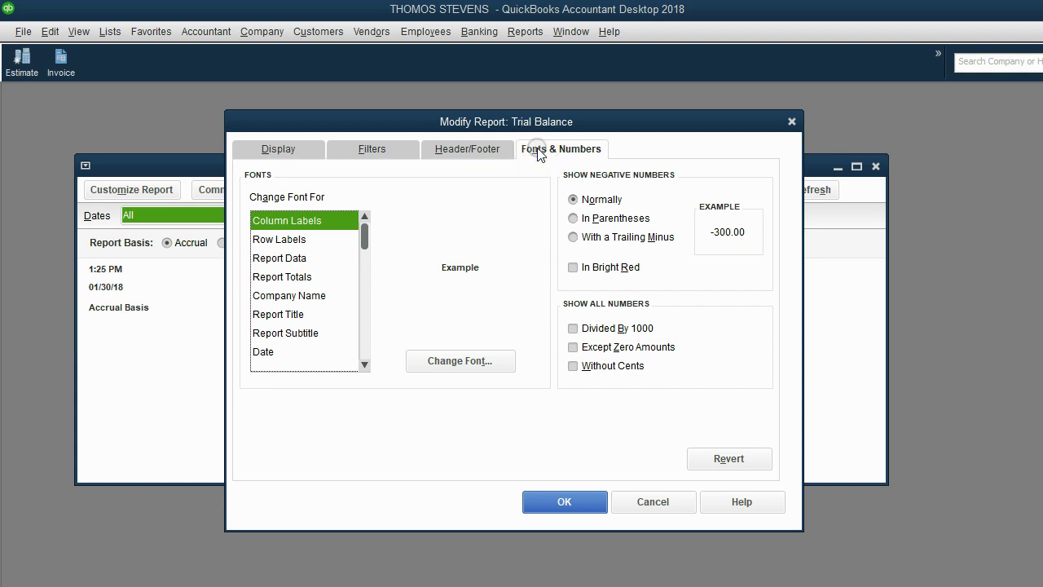
click(491, 154)
click(549, 149)
Step: Set the report's column label font size to 14, apply it to all related fonts, and enlarge the report window further
click(461, 361)
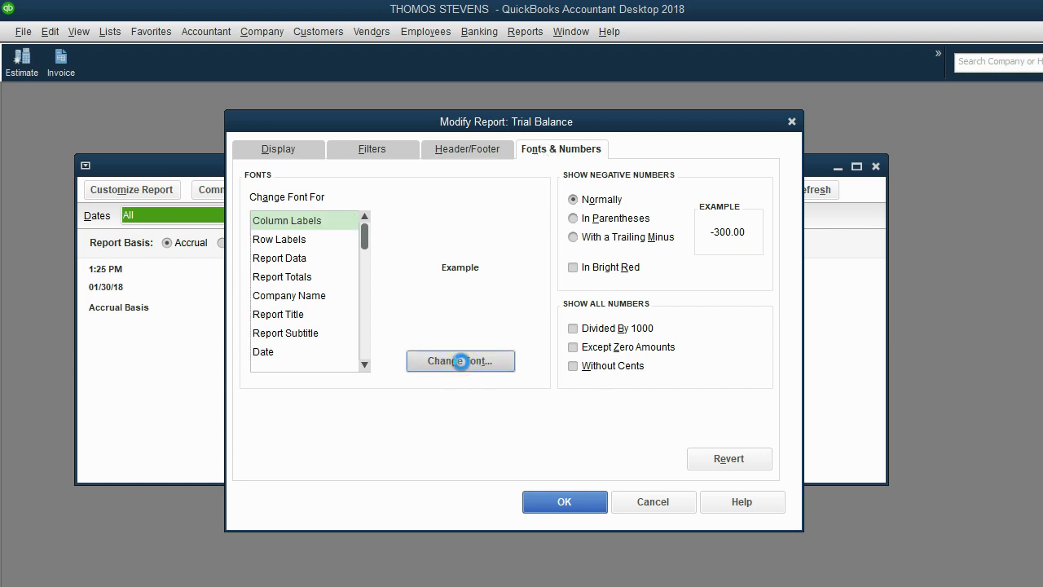
click(495, 298)
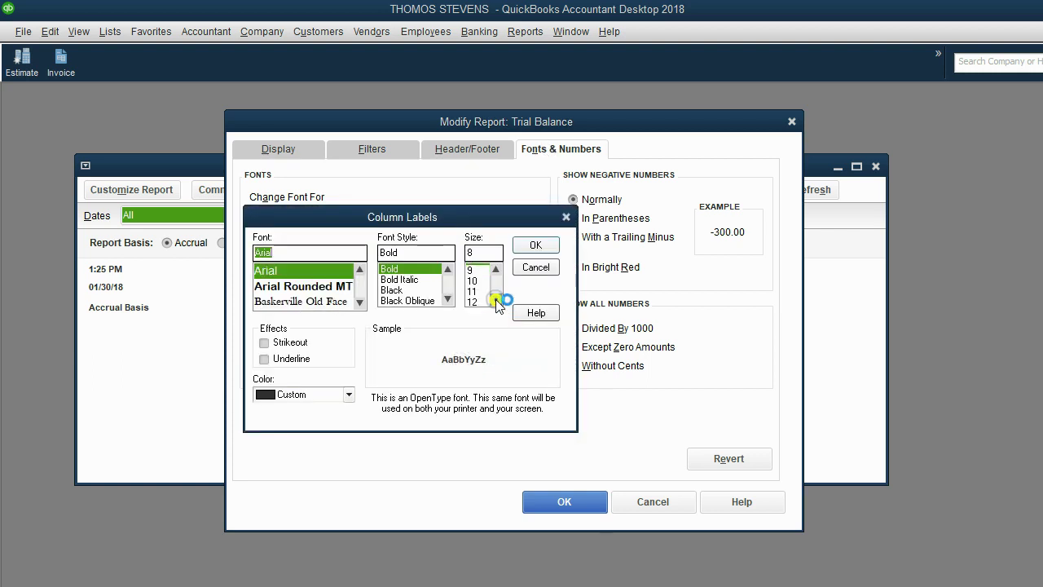
click(495, 298)
click(488, 287)
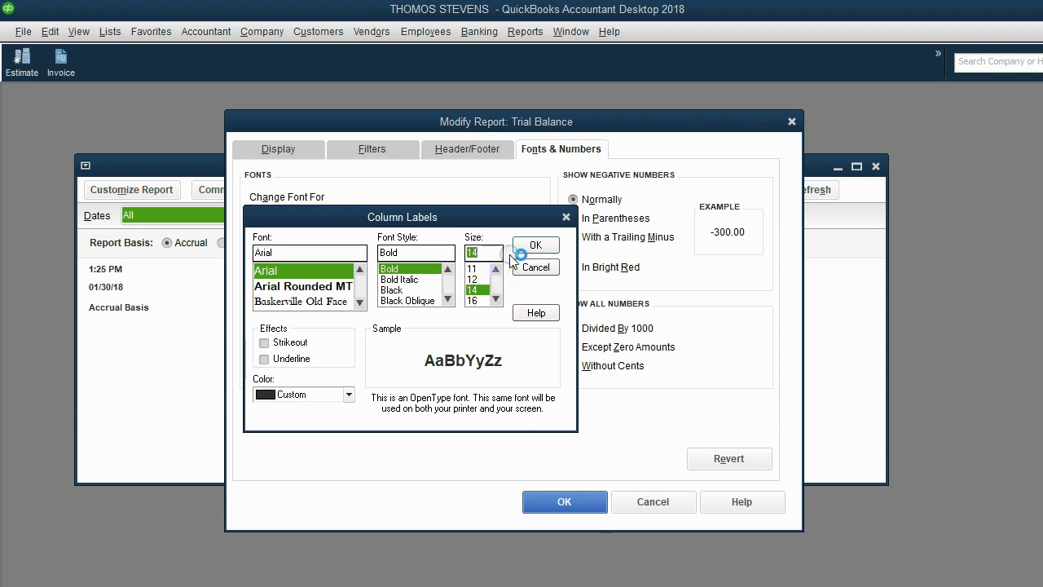
click(525, 246)
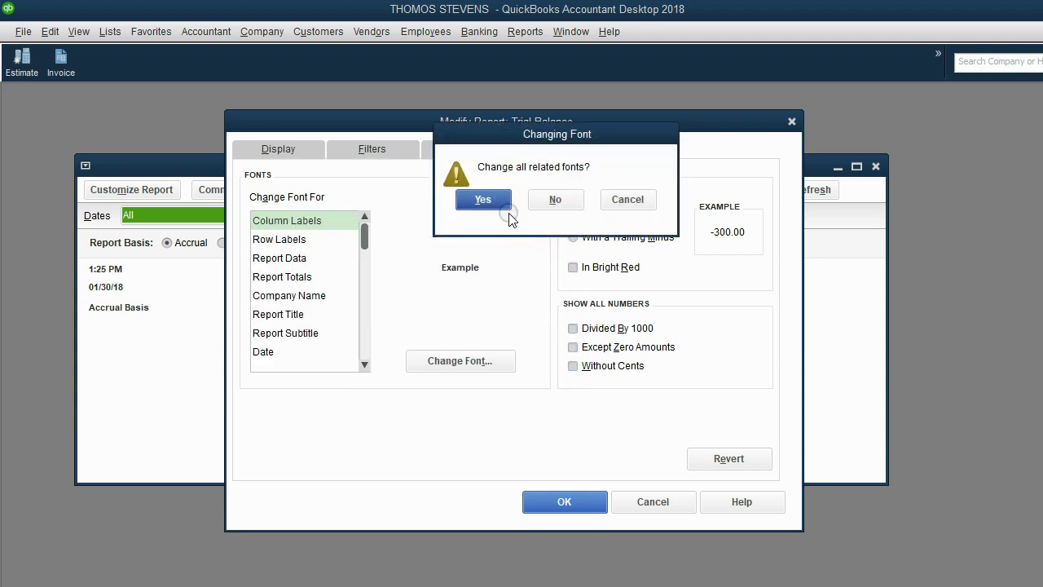
click(486, 200)
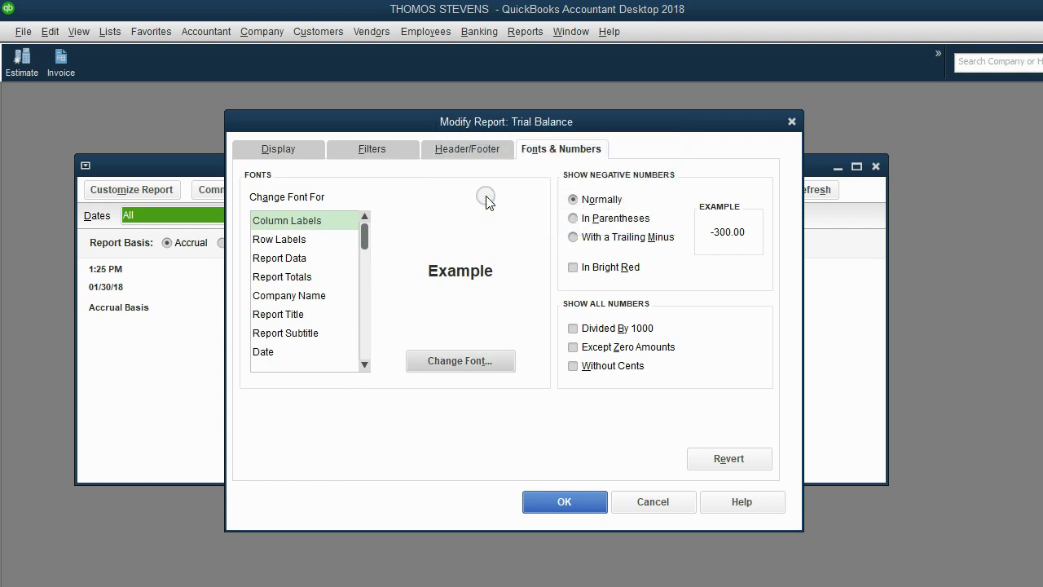
click(566, 500)
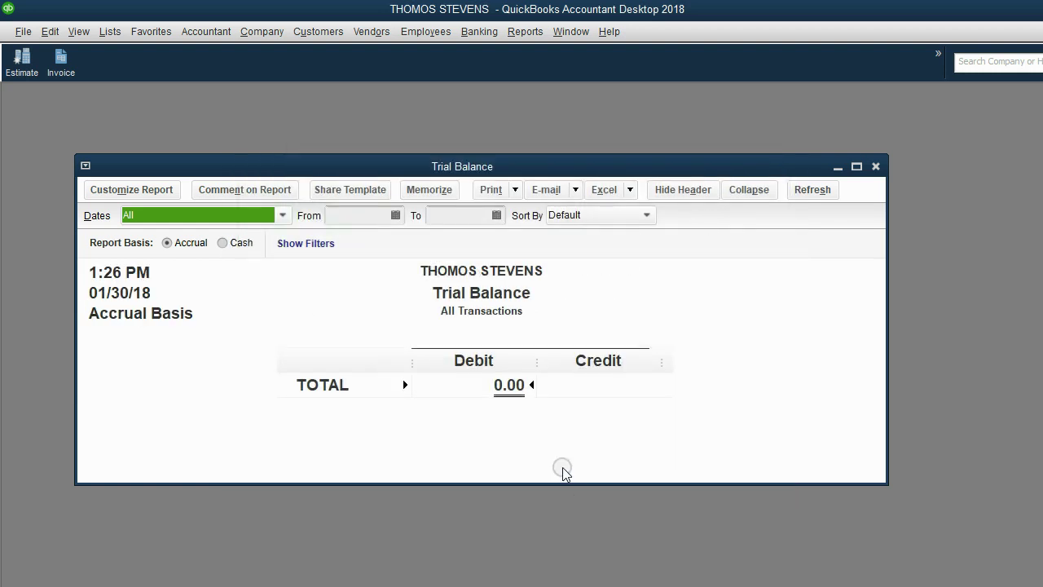
drag(564, 484, 566, 550)
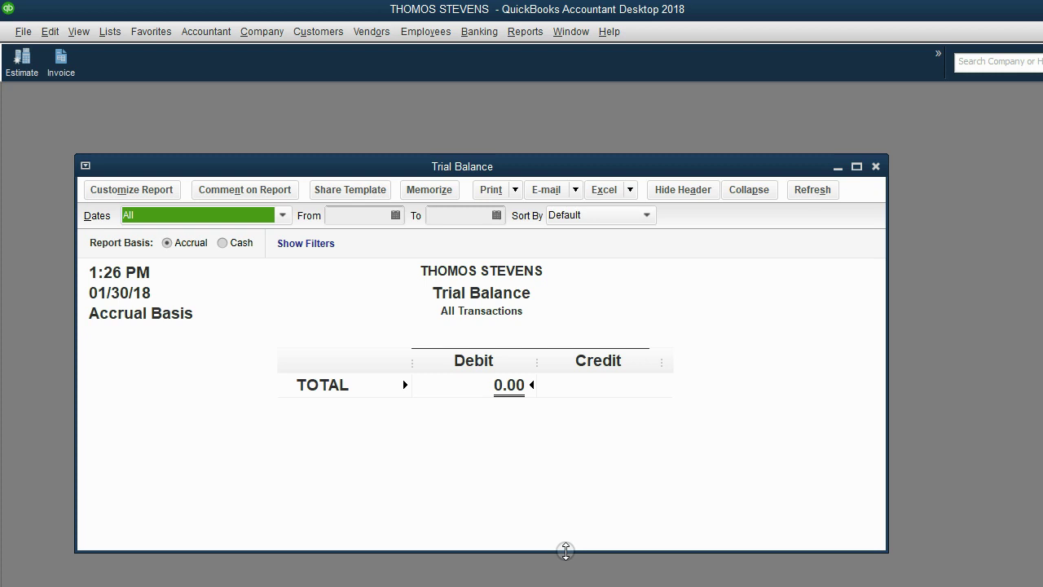
click(875, 167)
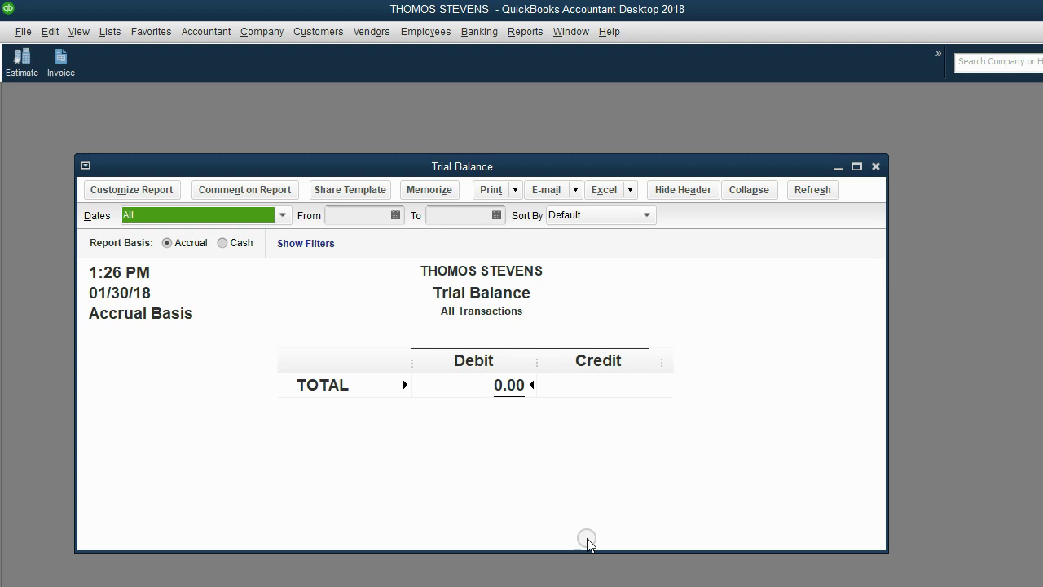
Step: Add the Trial Balance report to the icon bar with the label and description Trial Balance
click(79, 32)
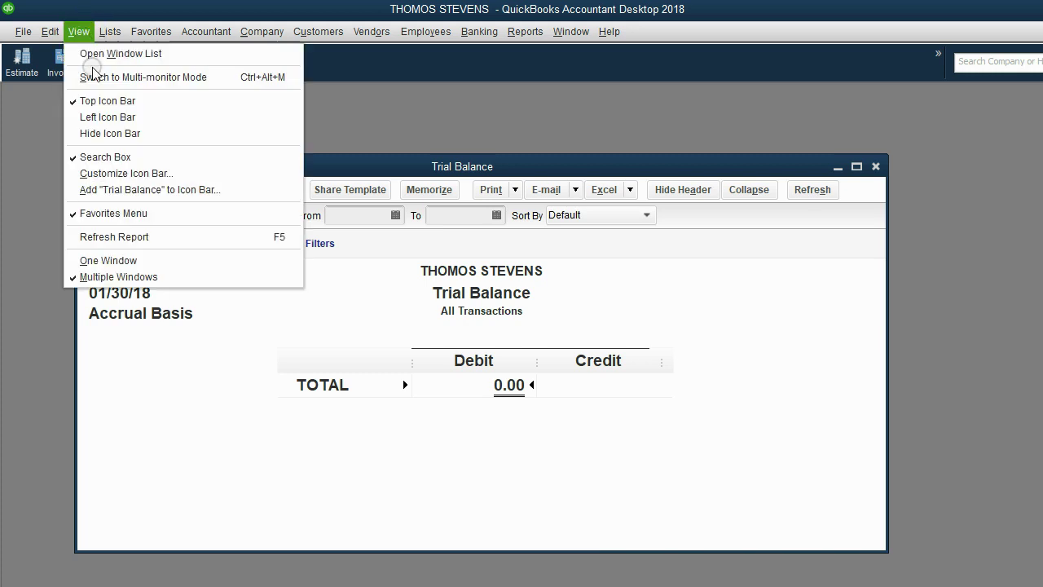
click(170, 190)
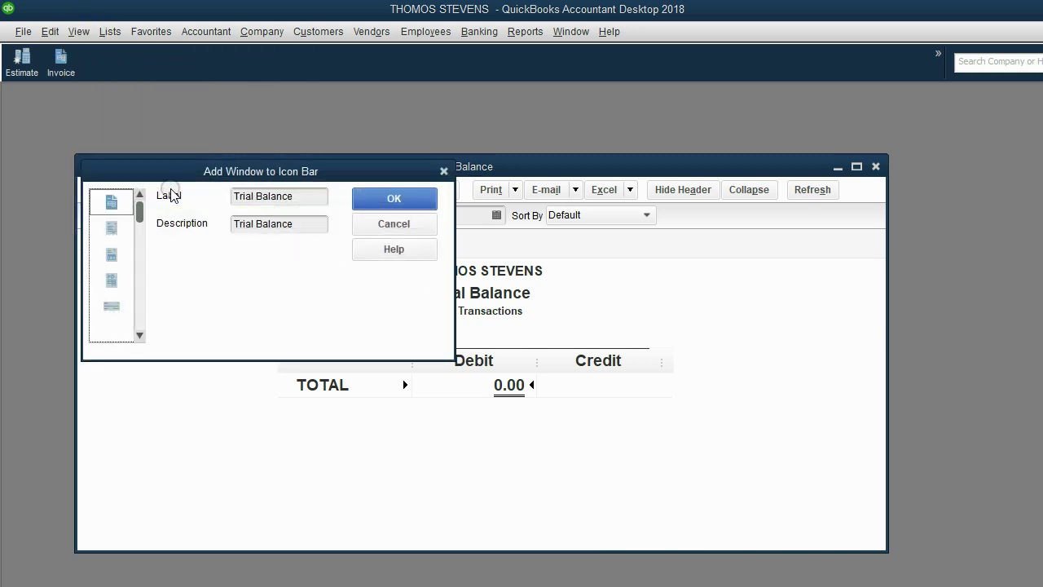
click(381, 200)
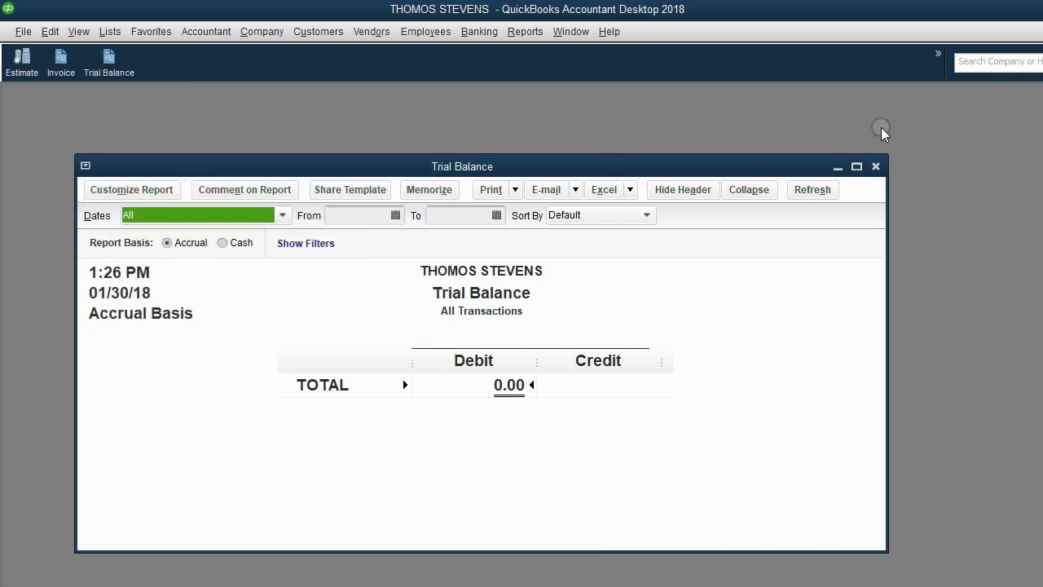
Step: Close the Trial Balance report without memorizing it and stop the memorize prompt from appearing in the future
click(875, 166)
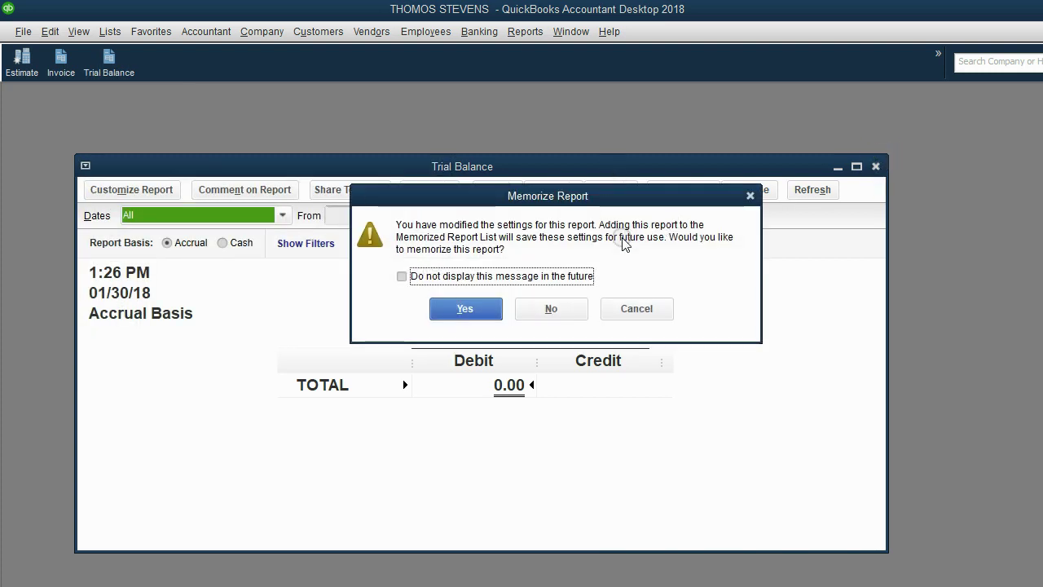
click(479, 277)
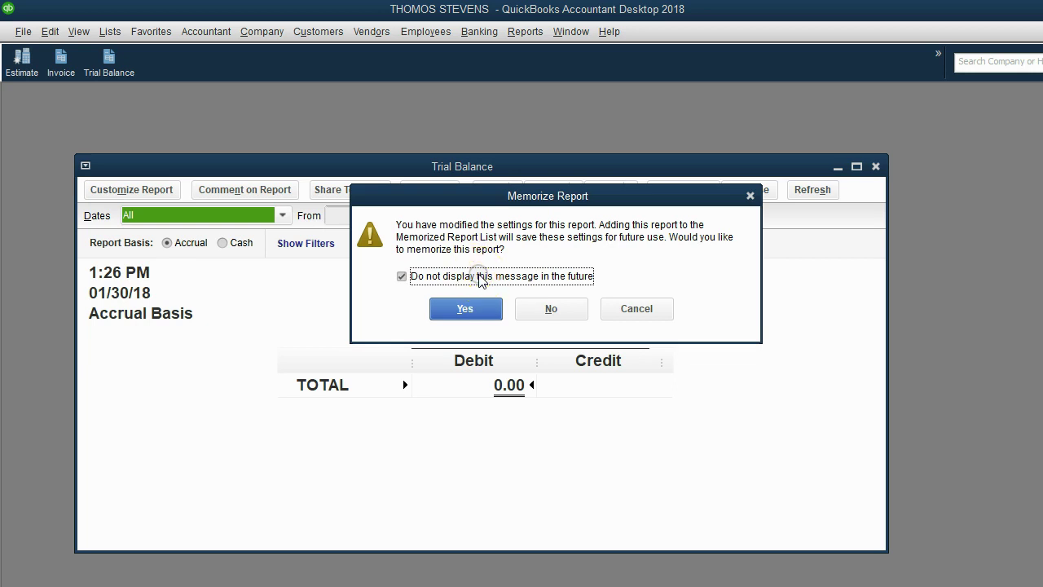
click(540, 308)
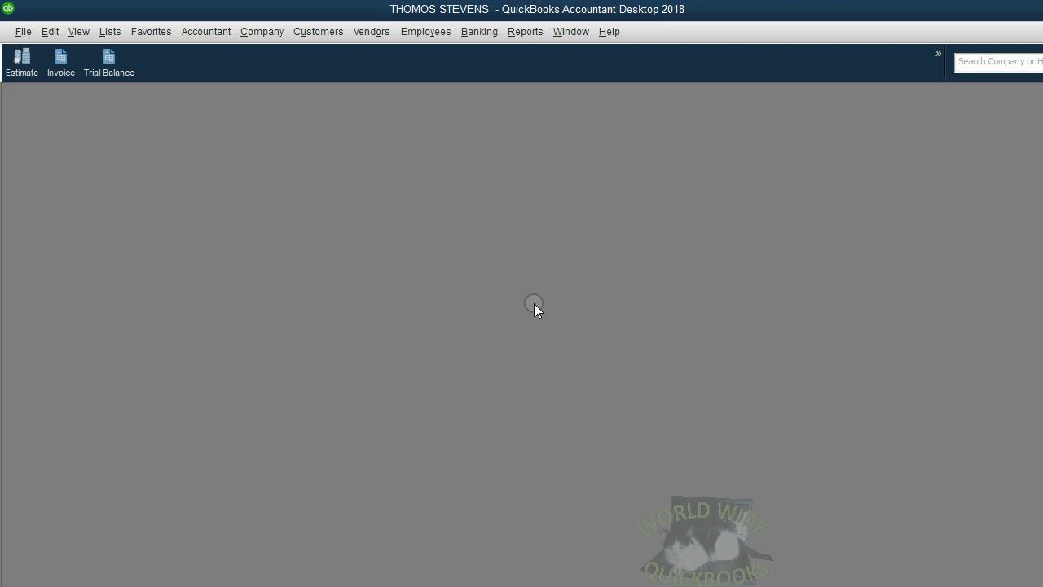
Step: Compare the customized Trial Balance from the icon bar with the standard Accountant & Taxes version, and close the report windows
click(114, 65)
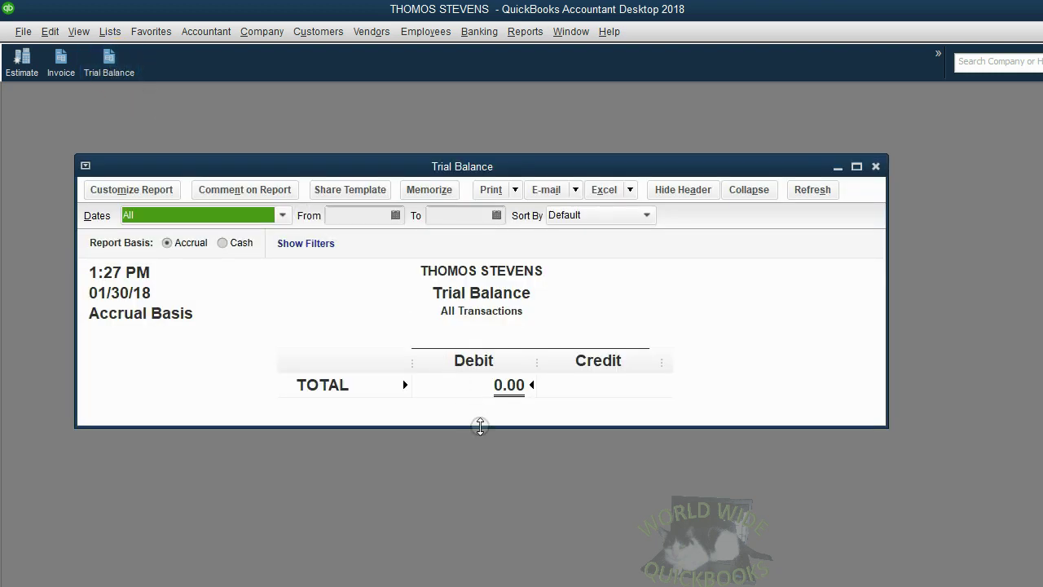
drag(475, 424, 478, 481)
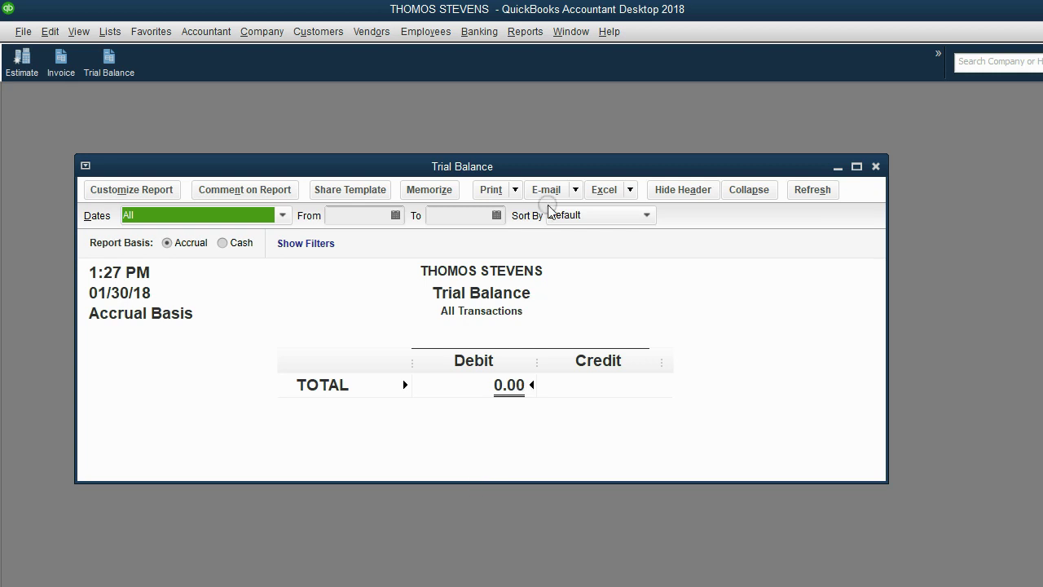
click(524, 32)
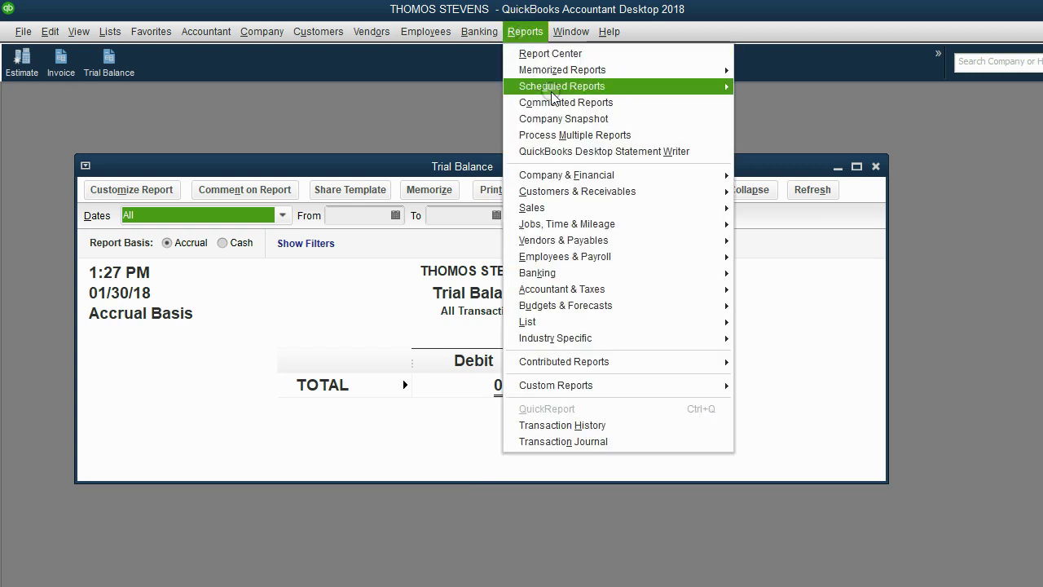
mouse_move(635, 289)
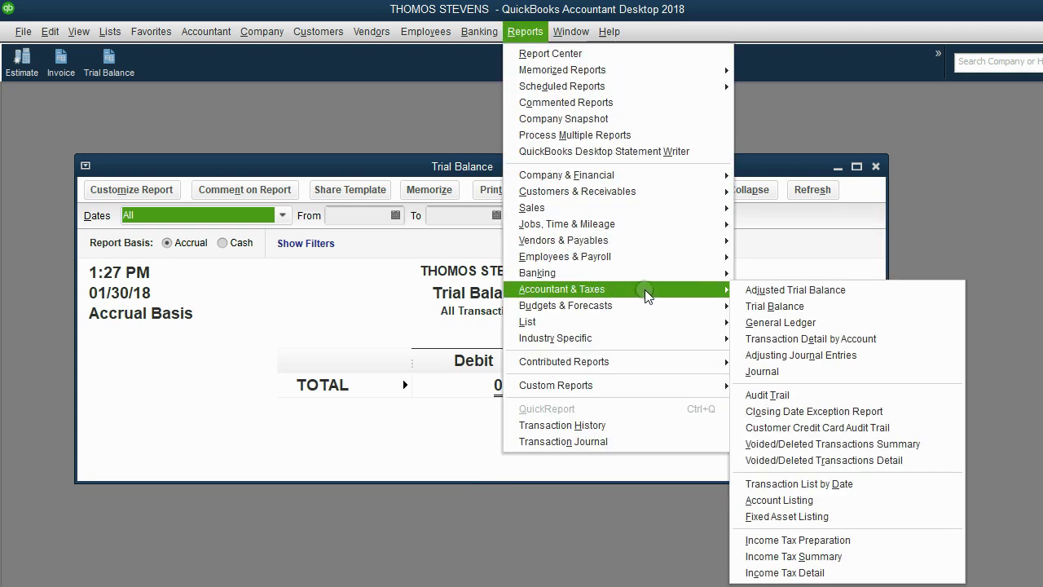
click(746, 310)
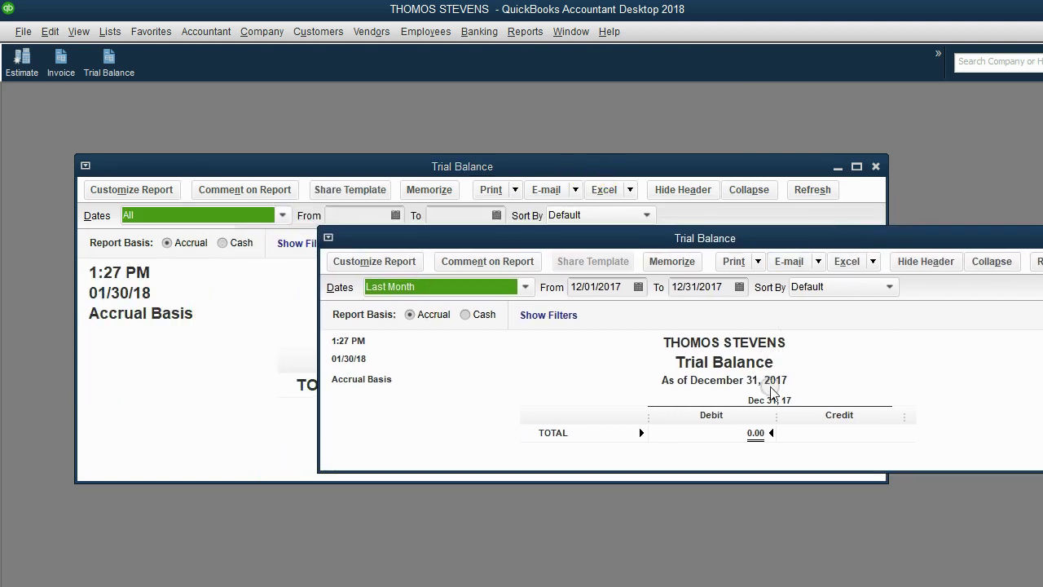
click(596, 287)
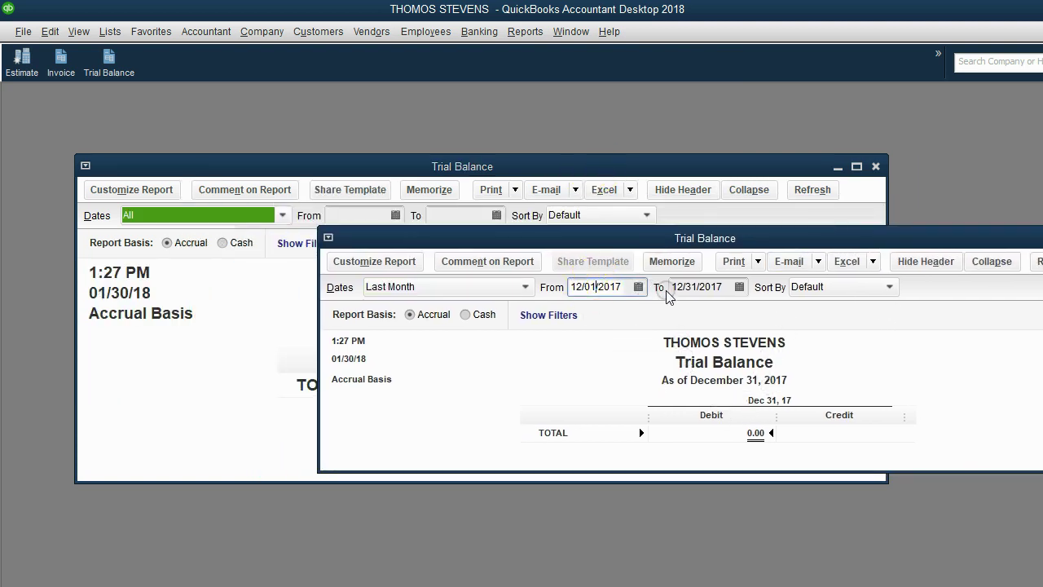
click(225, 325)
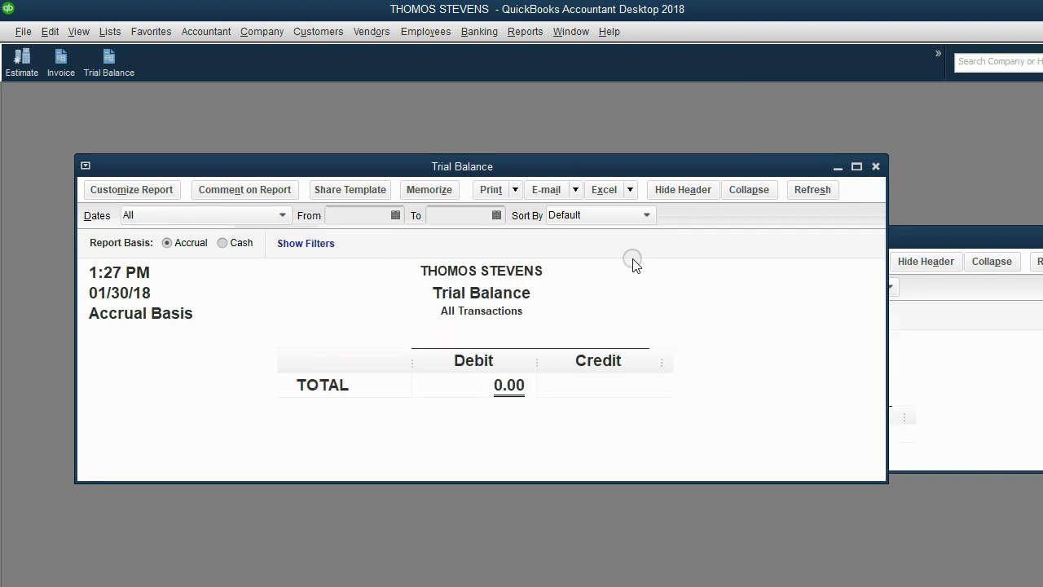
click(107, 70)
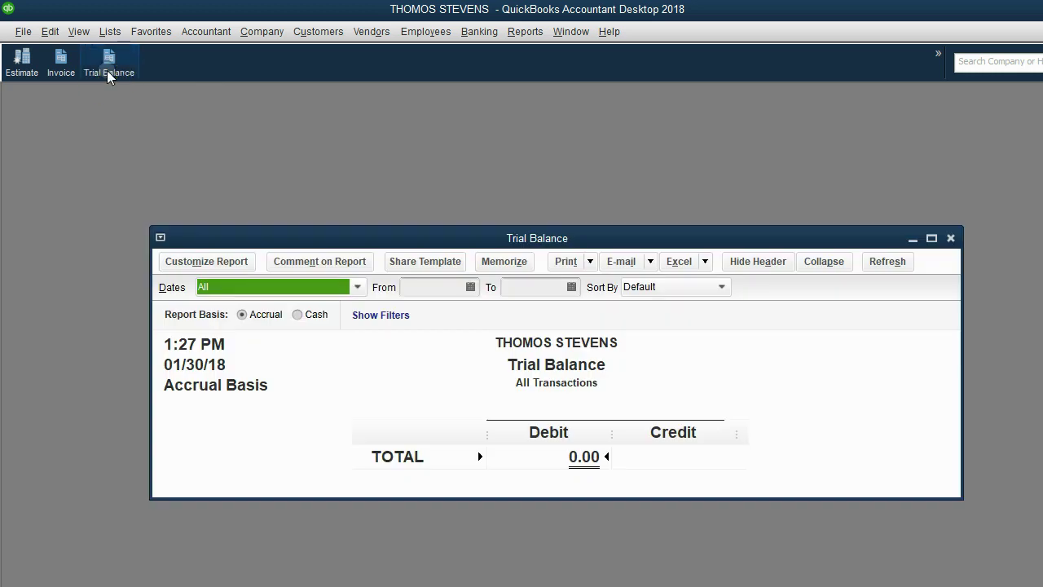
key(Escape)
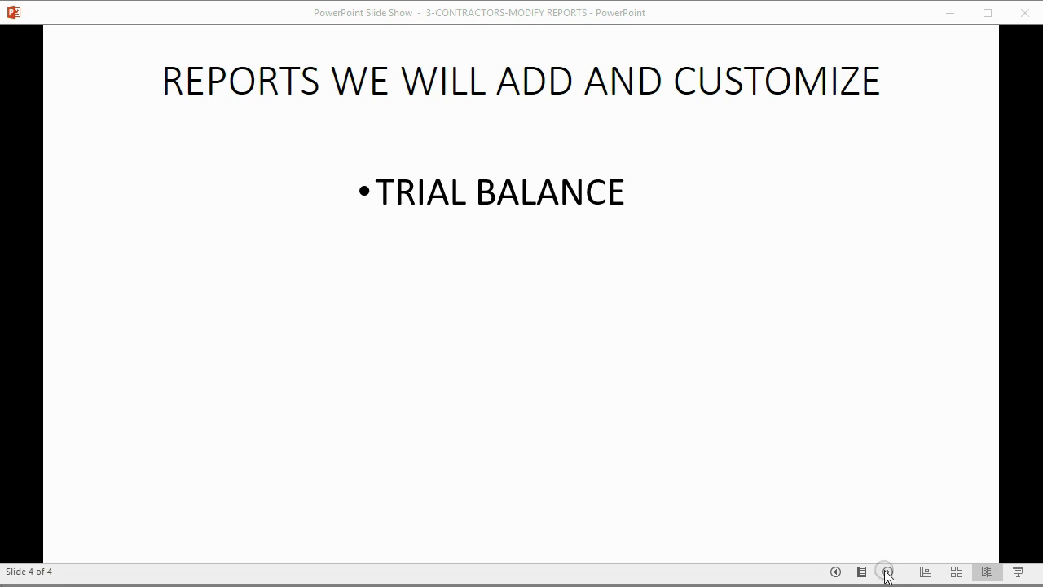
Step: Reveal the Journal bullet on the PowerPoint slide of reports to add and customize, and return to QuickBooks
click(887, 572)
click(887, 573)
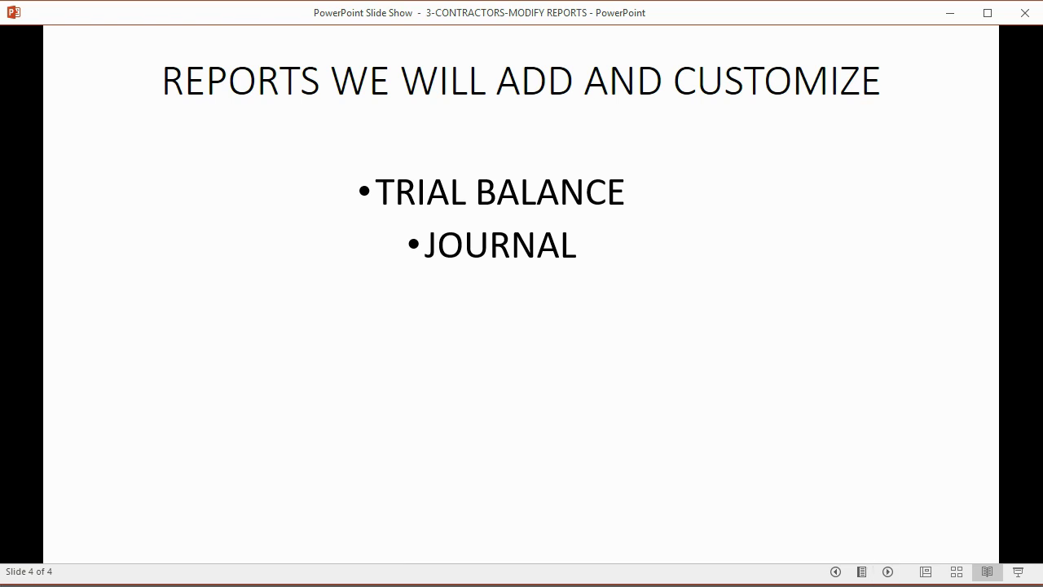
click(818, 530)
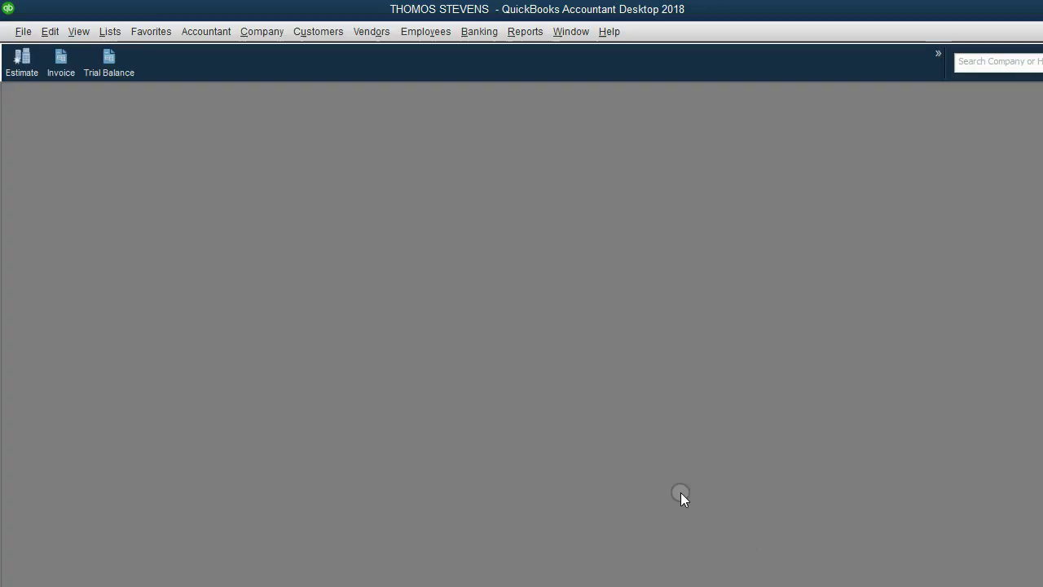
Step: Open the Journal report from the Accountant & Taxes reports and permanently dismiss the Collapsing and Expanding Transactions message
click(525, 31)
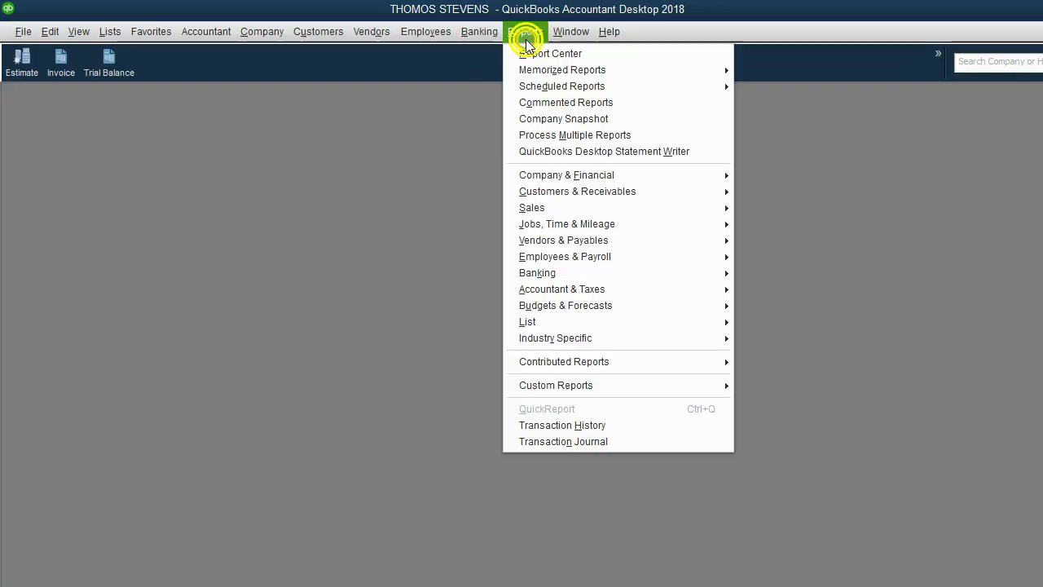
mouse_move(589, 288)
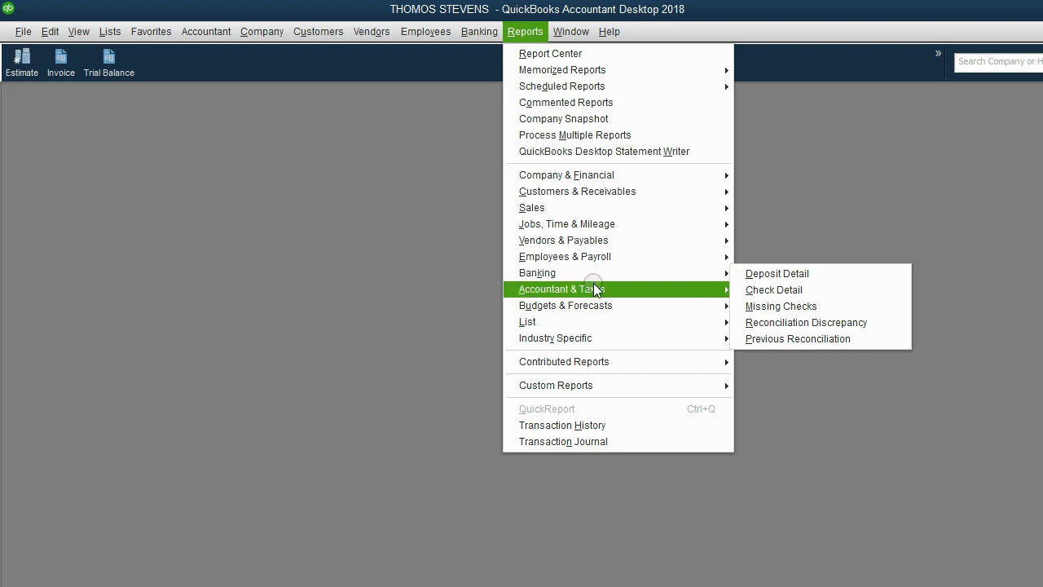
click(765, 370)
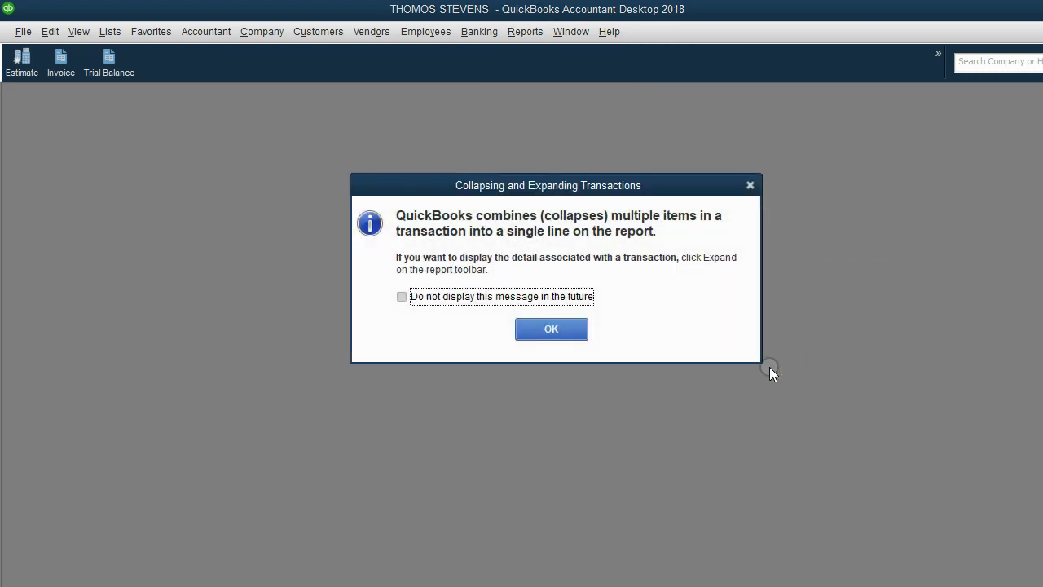
drag(519, 187, 469, 135)
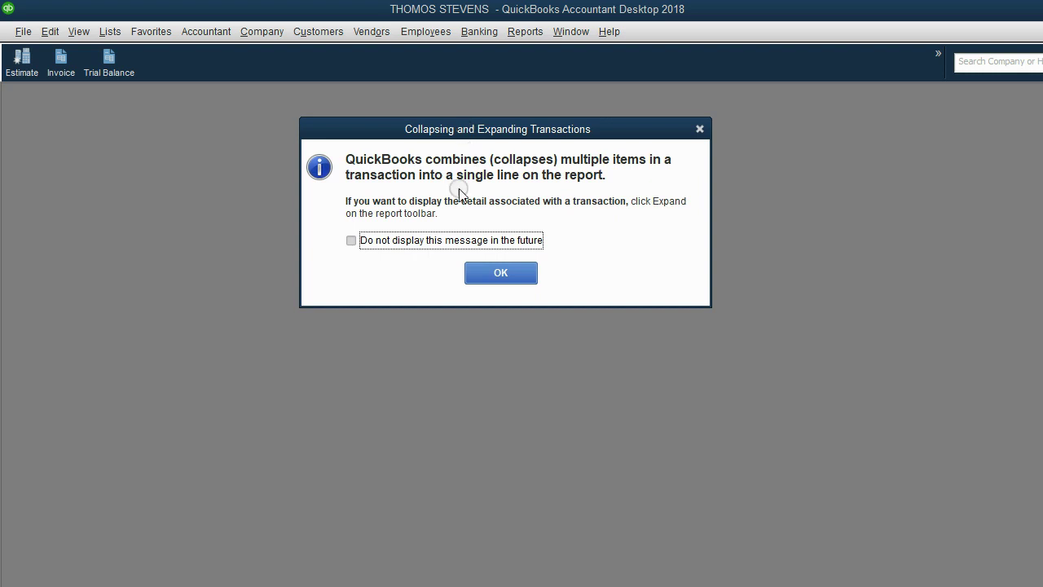
click(441, 240)
click(482, 272)
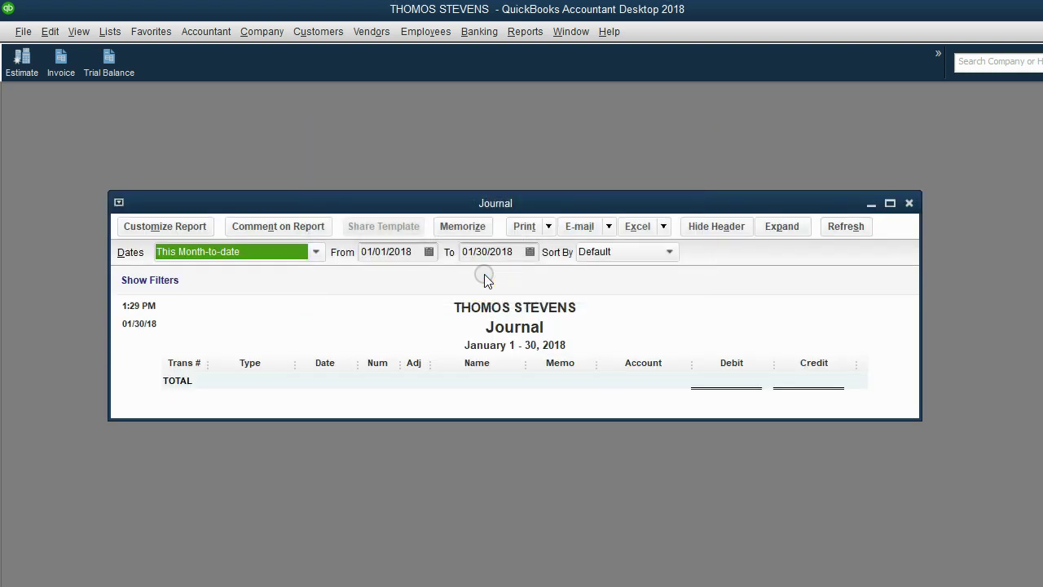
Step: Set the Journal report's date range to All and make its window taller
drag(426, 207, 405, 127)
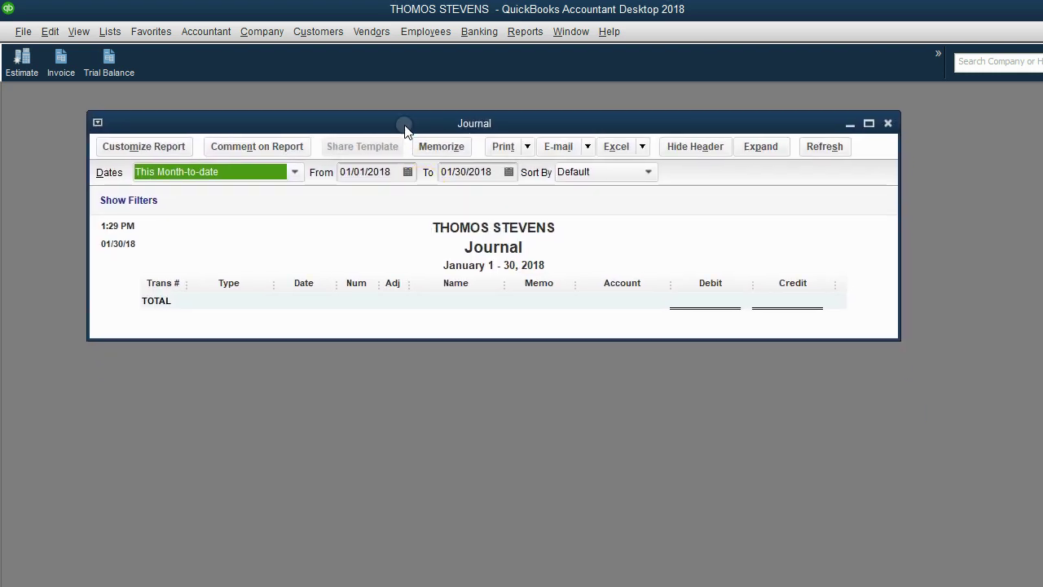
click(373, 172)
click(461, 174)
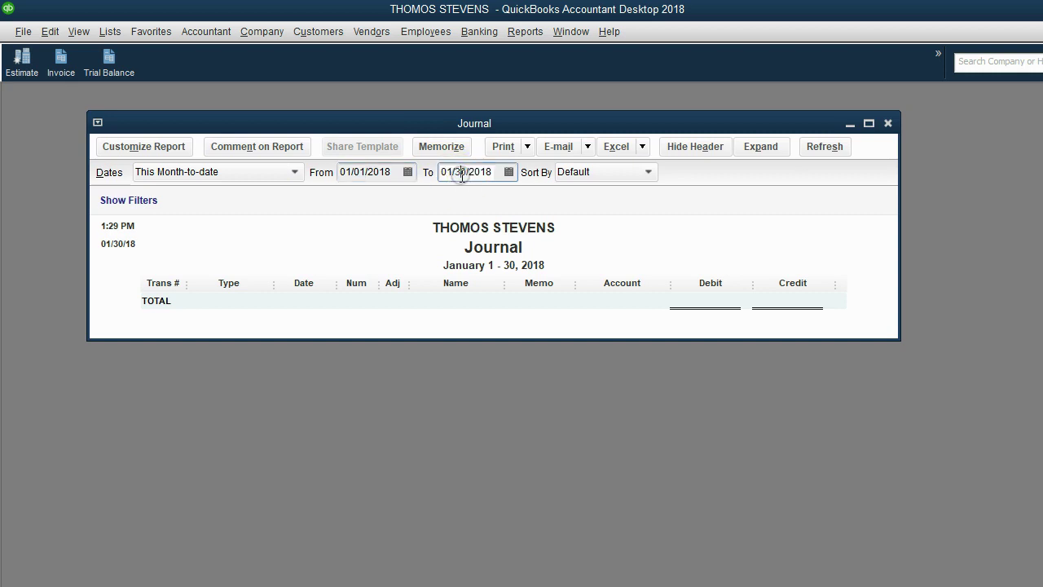
text(1)
click(298, 173)
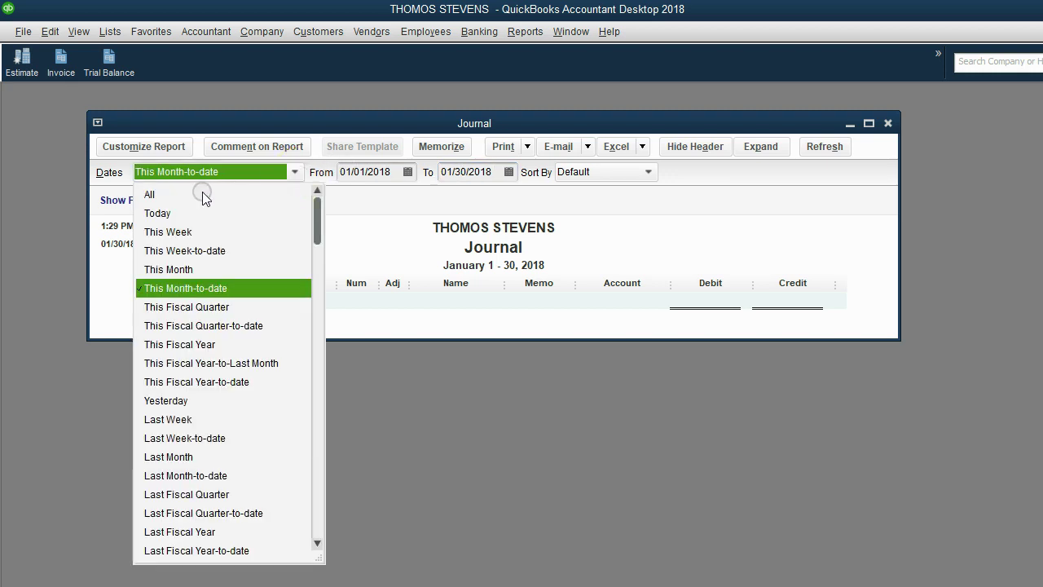
click(167, 195)
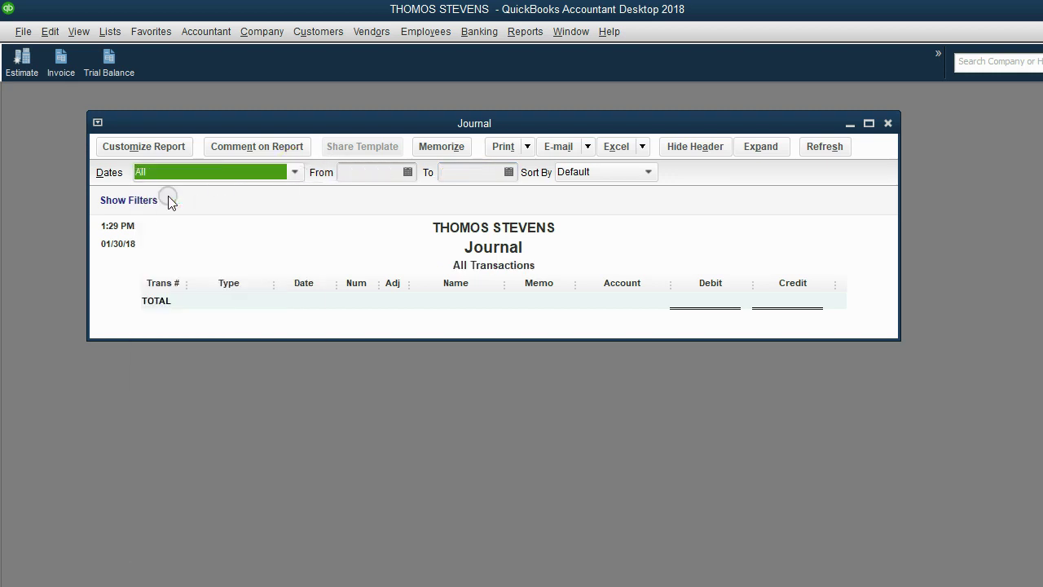
drag(549, 339, 560, 468)
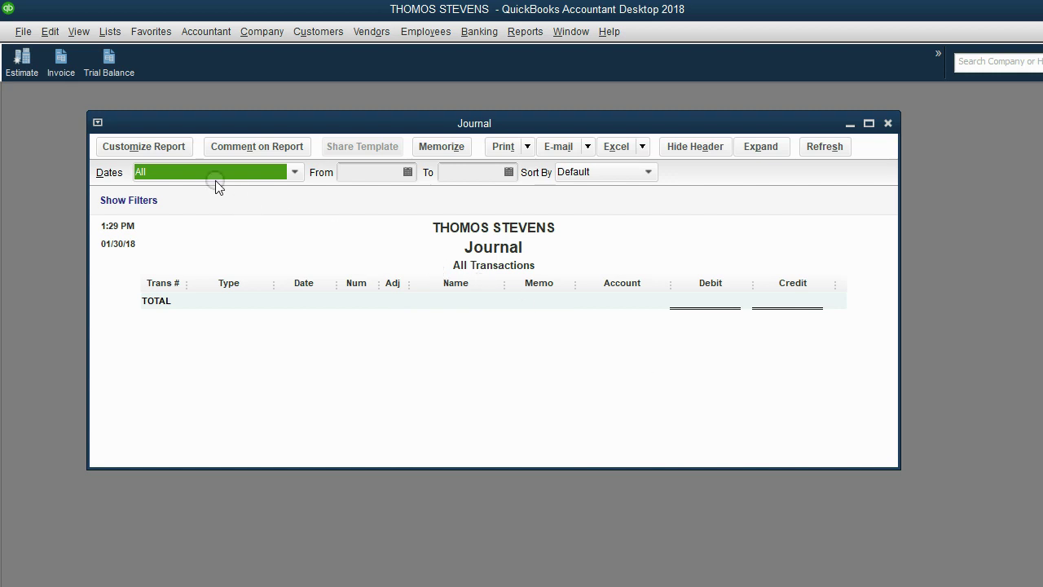
Step: Customize the Journal report to remove the Adj column from its display
click(154, 147)
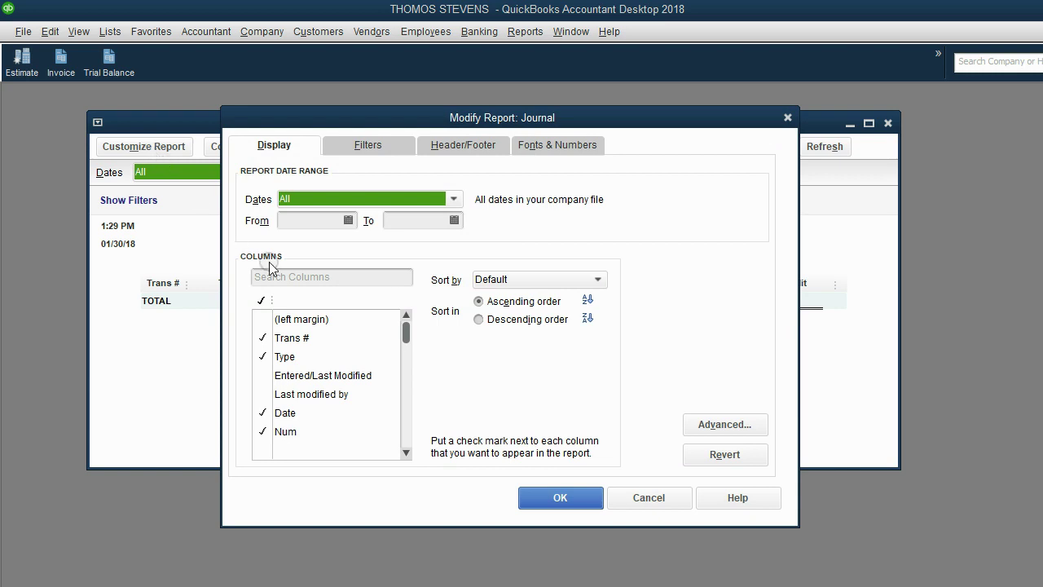
click(312, 320)
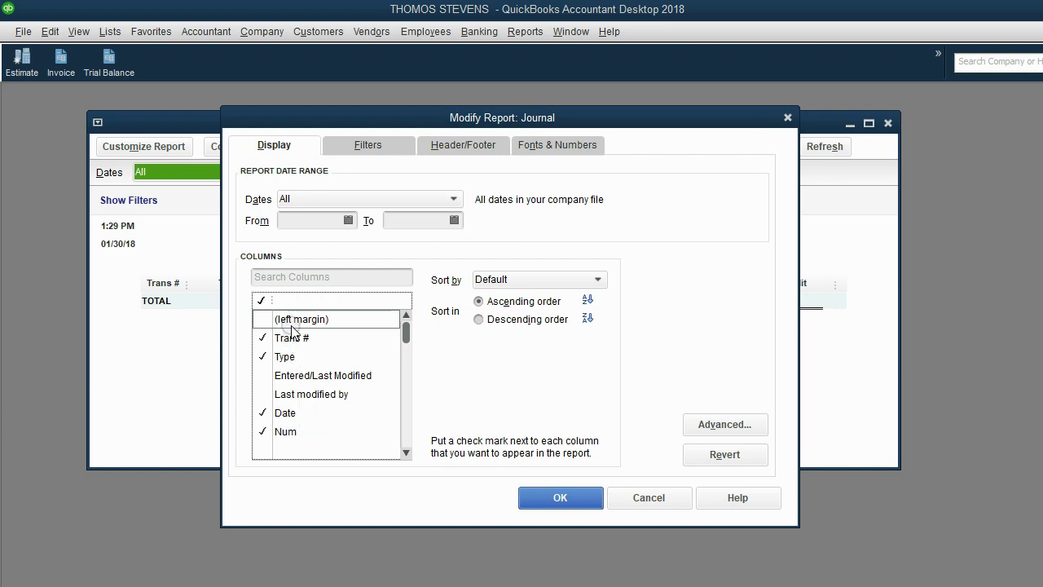
drag(329, 123, 344, 362)
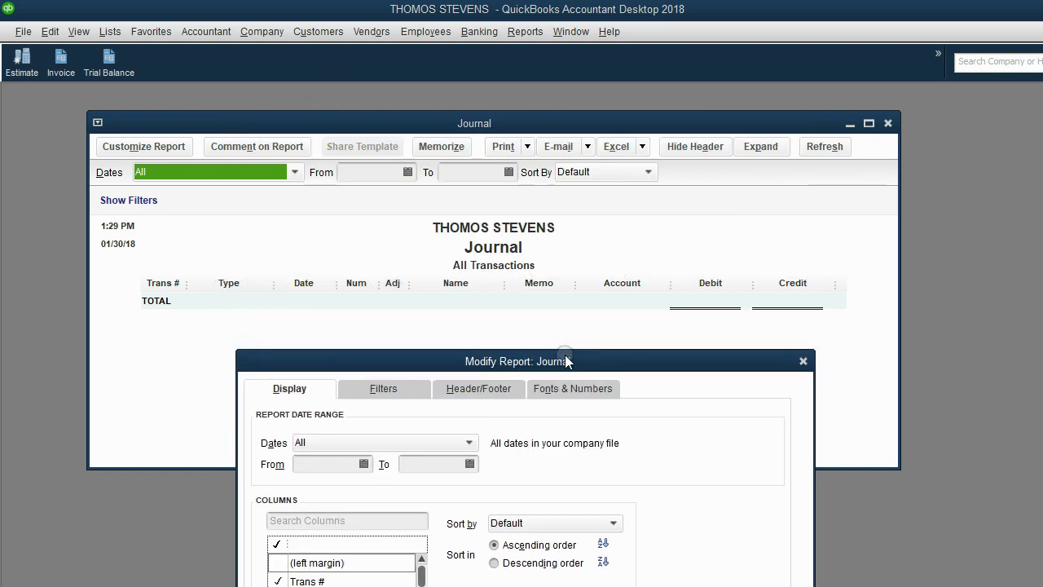
drag(565, 361, 743, 155)
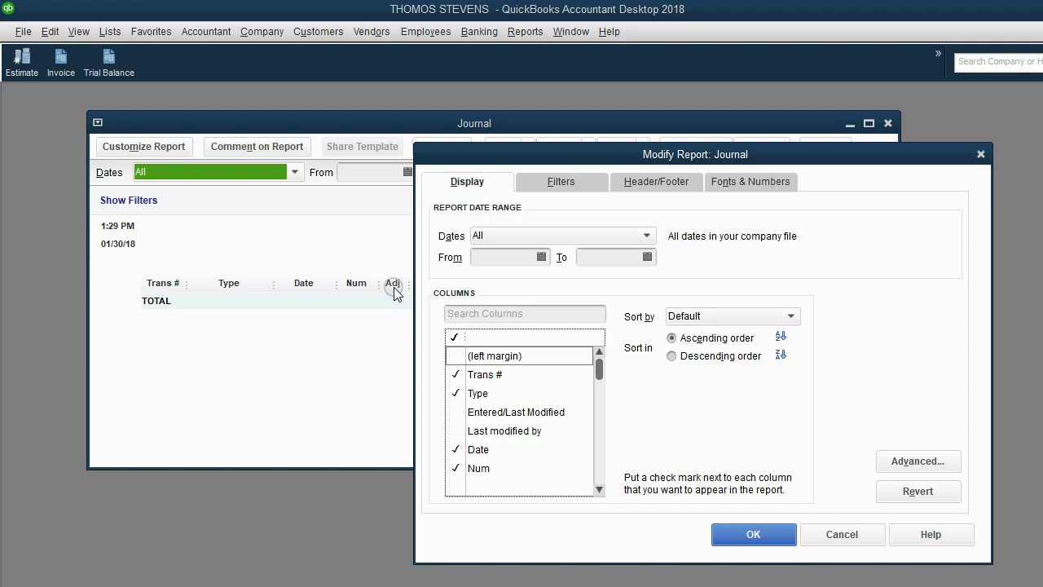
click(598, 488)
click(598, 489)
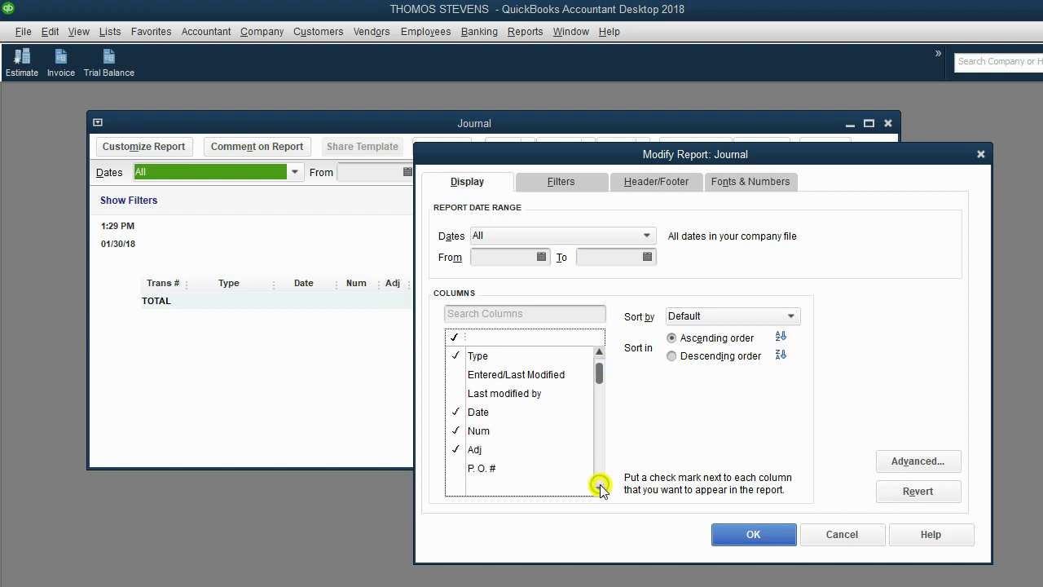
click(599, 489)
click(479, 430)
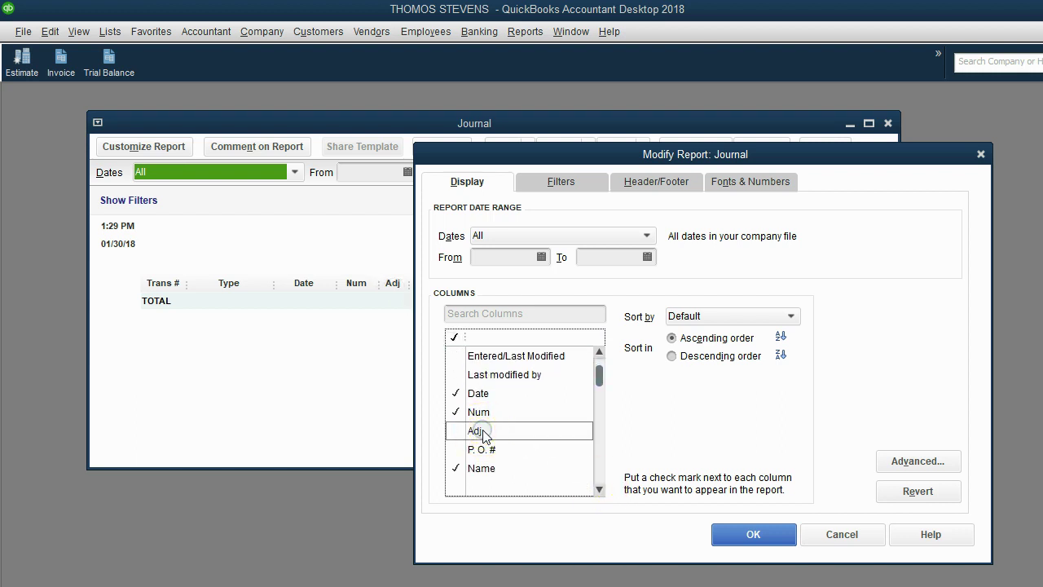
click(738, 533)
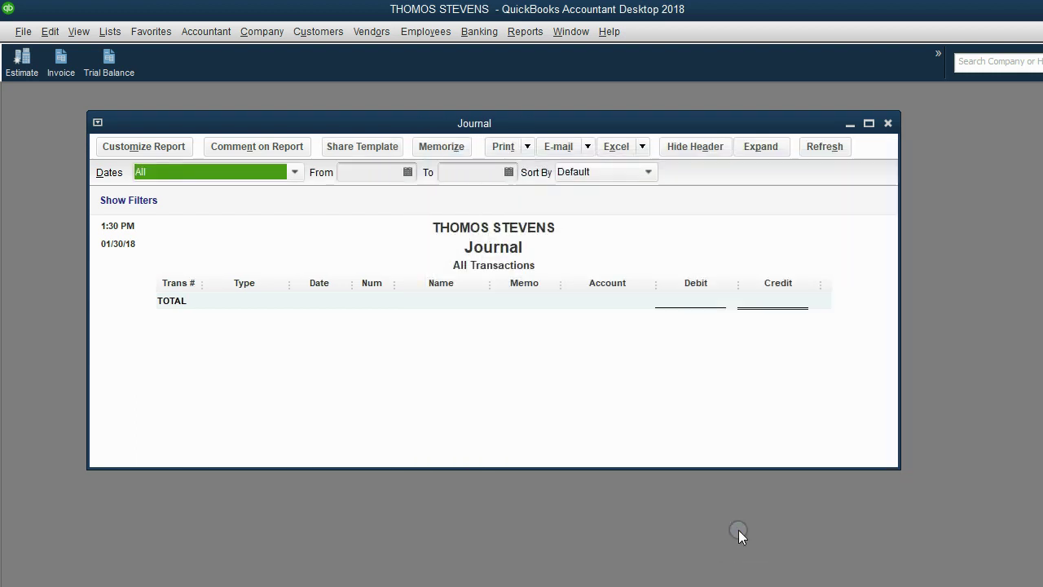
Step: Customize the Journal report to remove the Memo column from its display
click(395, 370)
click(182, 149)
click(531, 175)
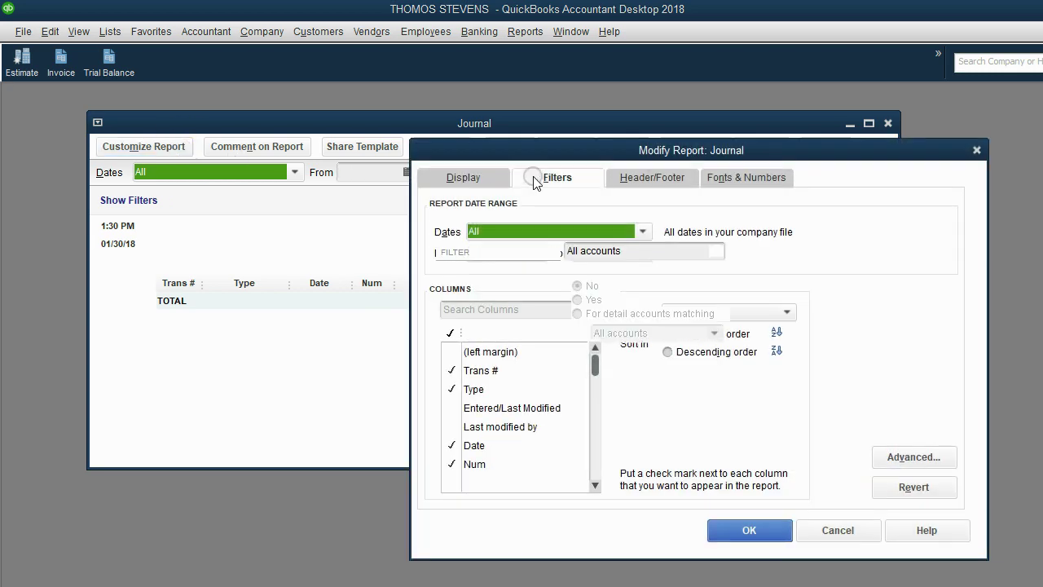
click(468, 175)
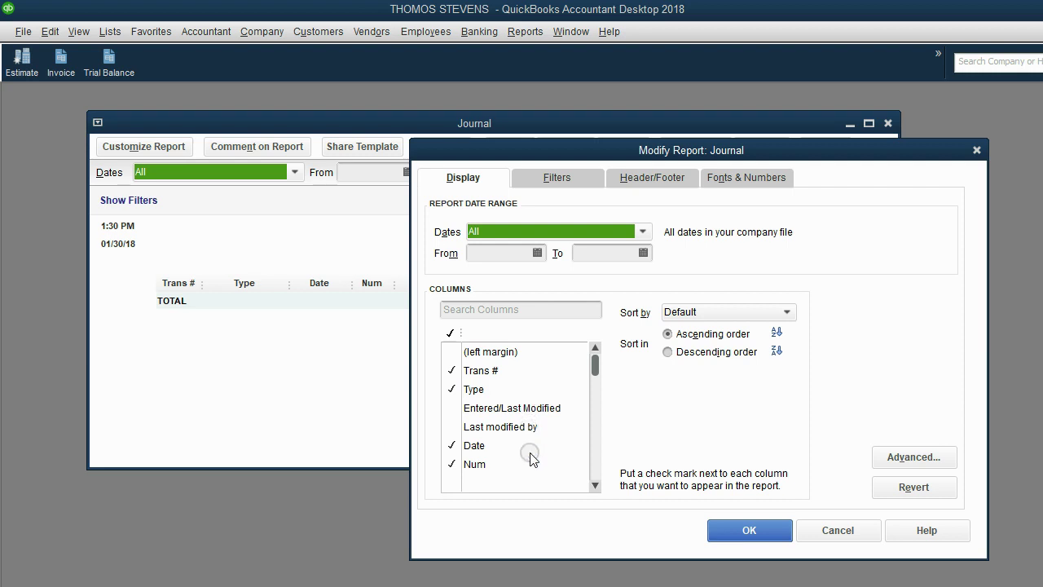
click(595, 484)
click(595, 486)
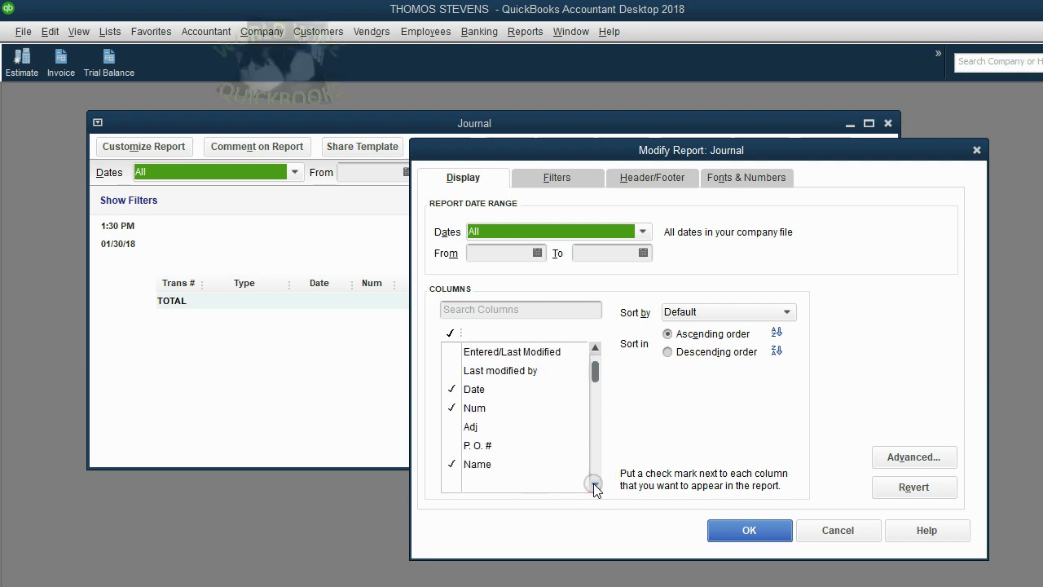
click(595, 485)
click(594, 485)
click(595, 485)
click(595, 485)
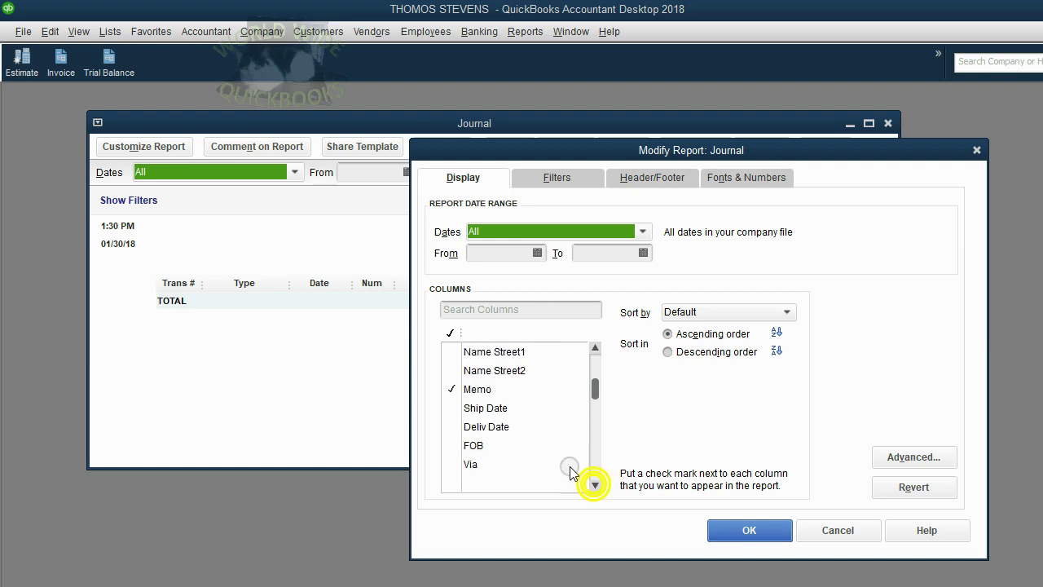
click(478, 390)
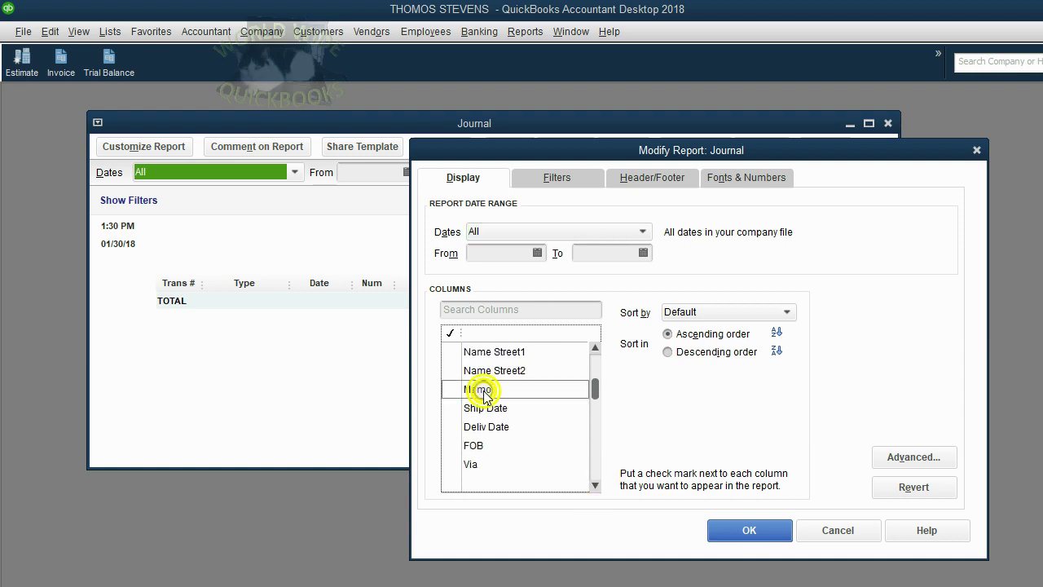
click(728, 530)
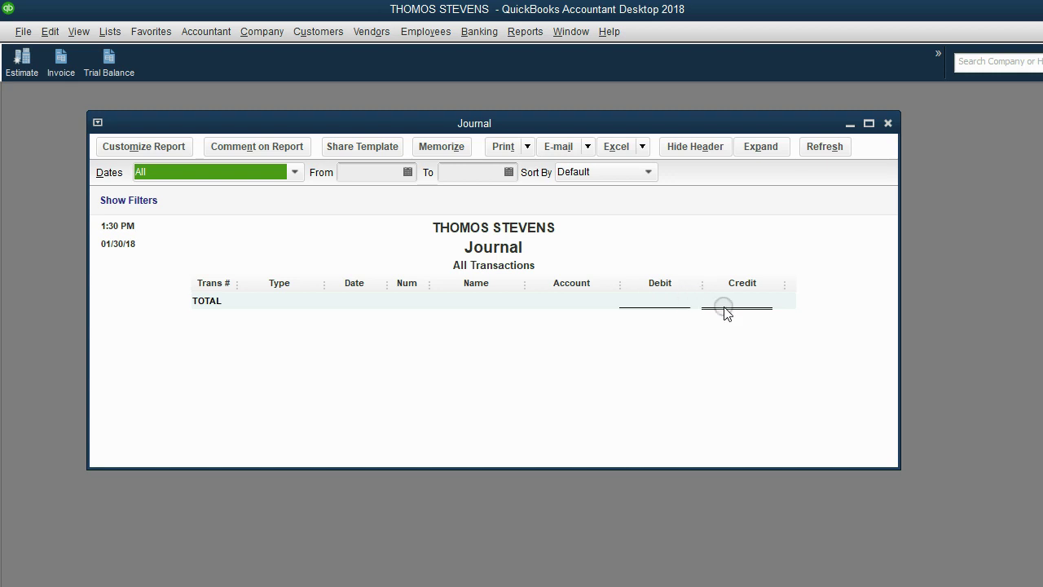
Step: Customize the Journal report's columns to show Amount instead of Debit and Credit
click(170, 148)
click(592, 479)
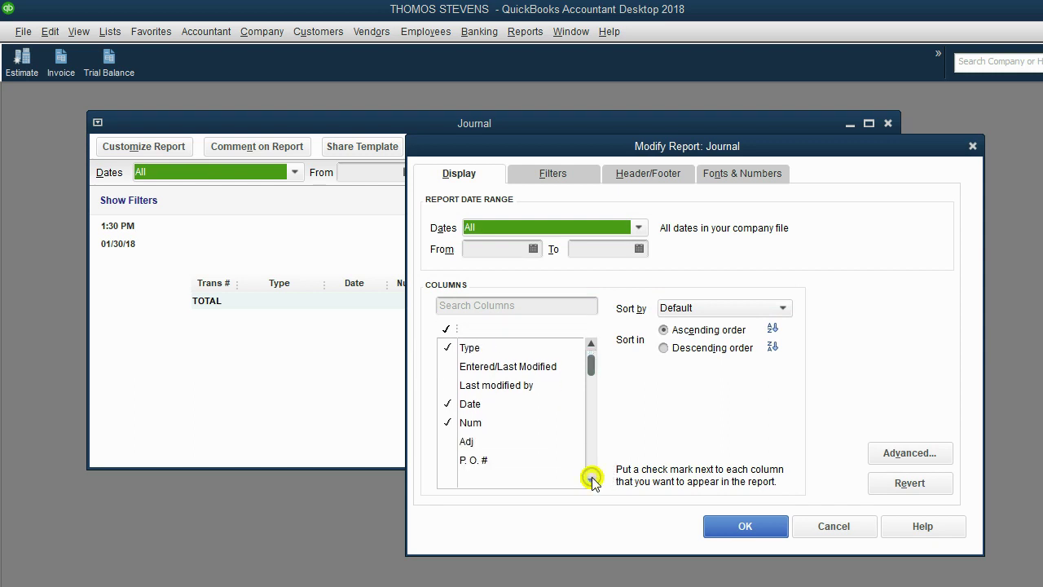
click(592, 479)
click(592, 479)
click(592, 479)
click(592, 479)
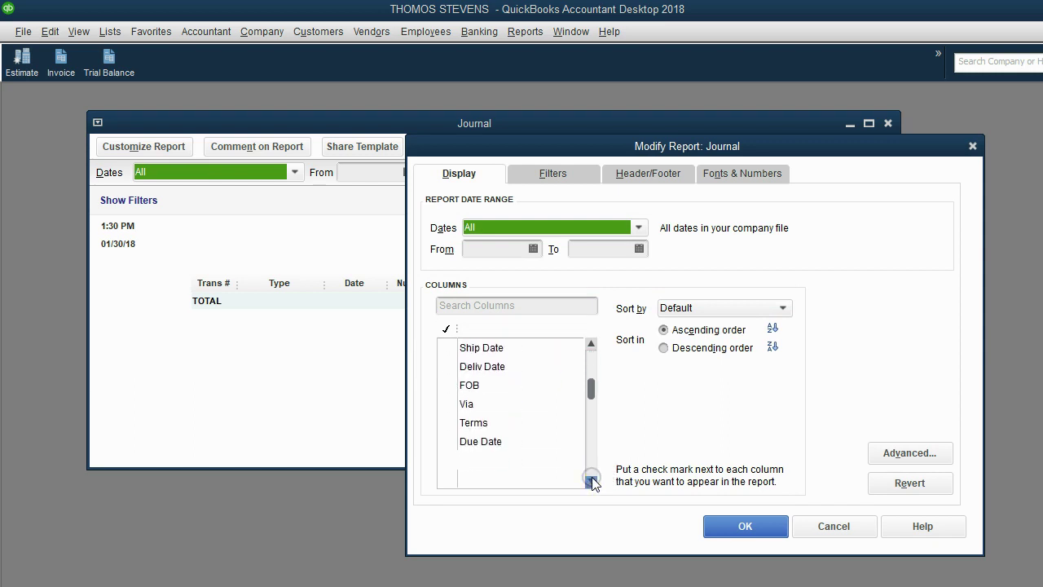
click(592, 479)
click(592, 479)
click(592, 479)
click(593, 479)
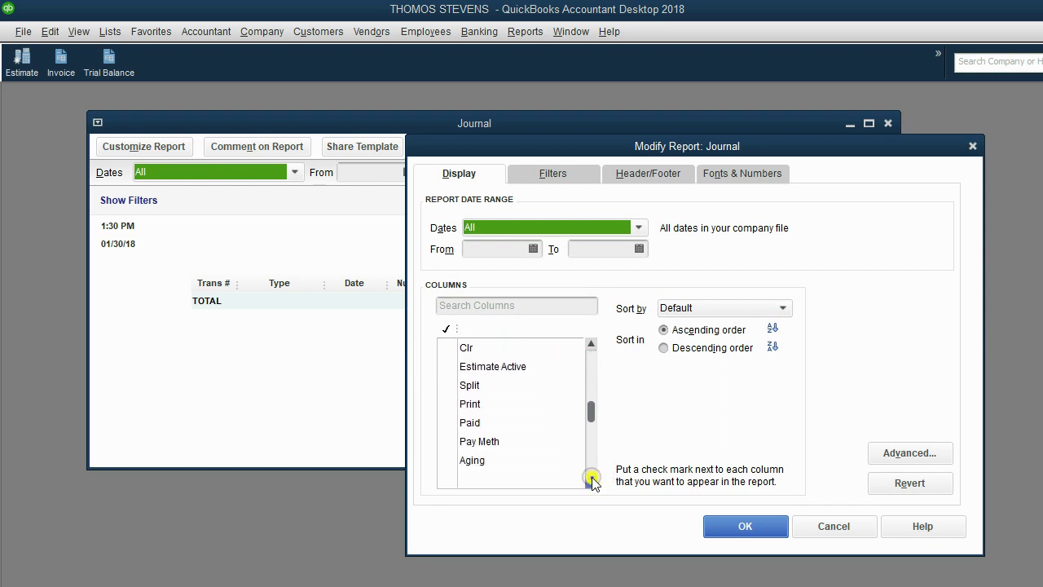
click(592, 479)
click(592, 479)
click(593, 479)
click(477, 403)
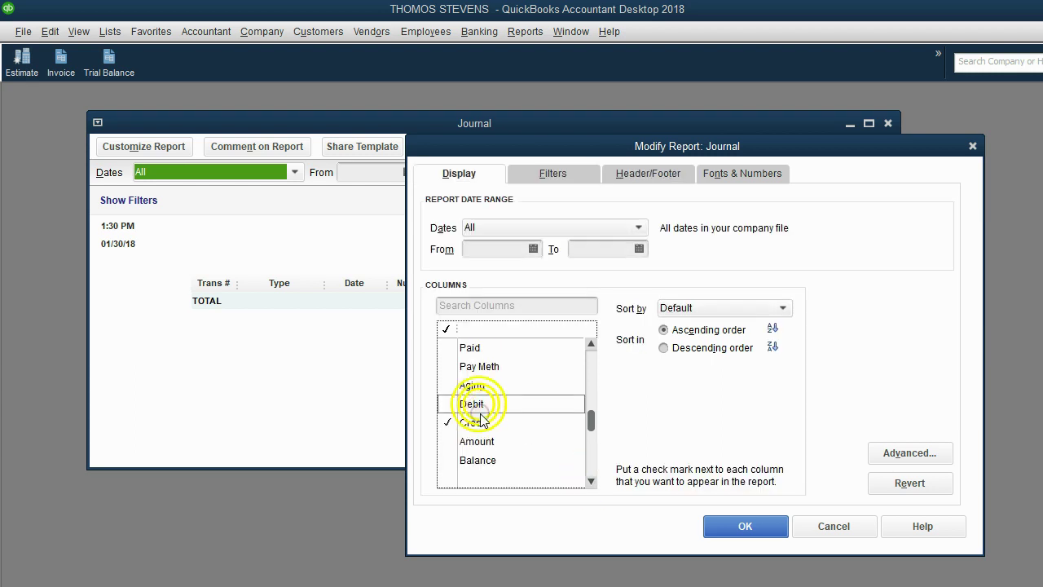
click(481, 422)
click(477, 441)
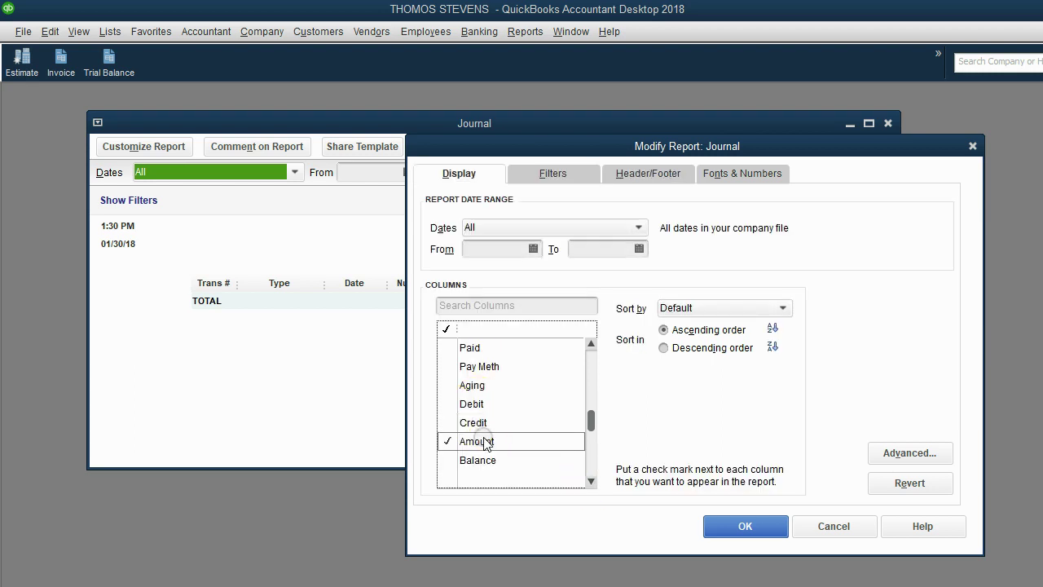
click(747, 528)
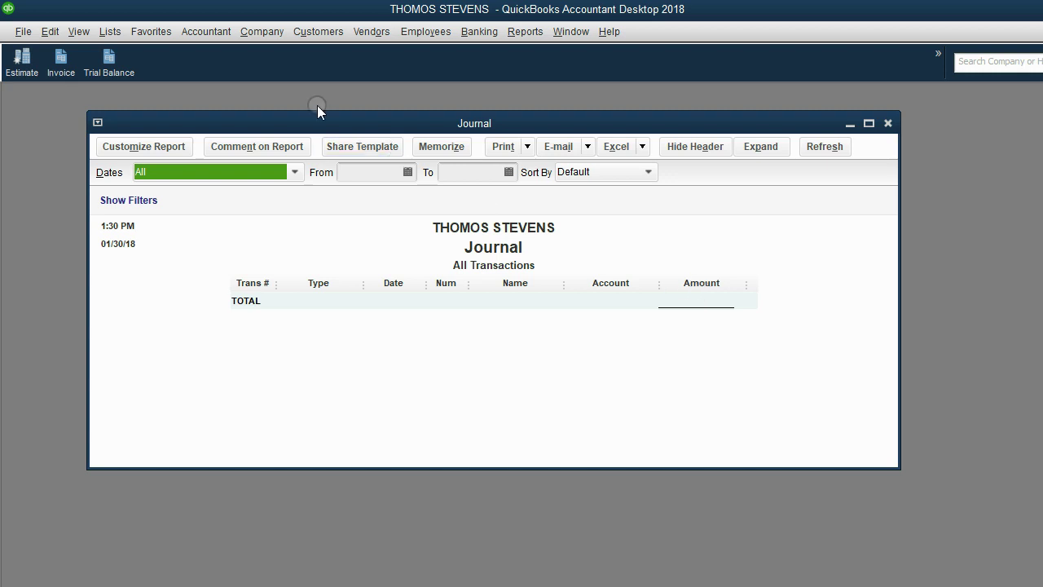
Step: Add the Entered/Last Modified column to the Journal report
click(162, 146)
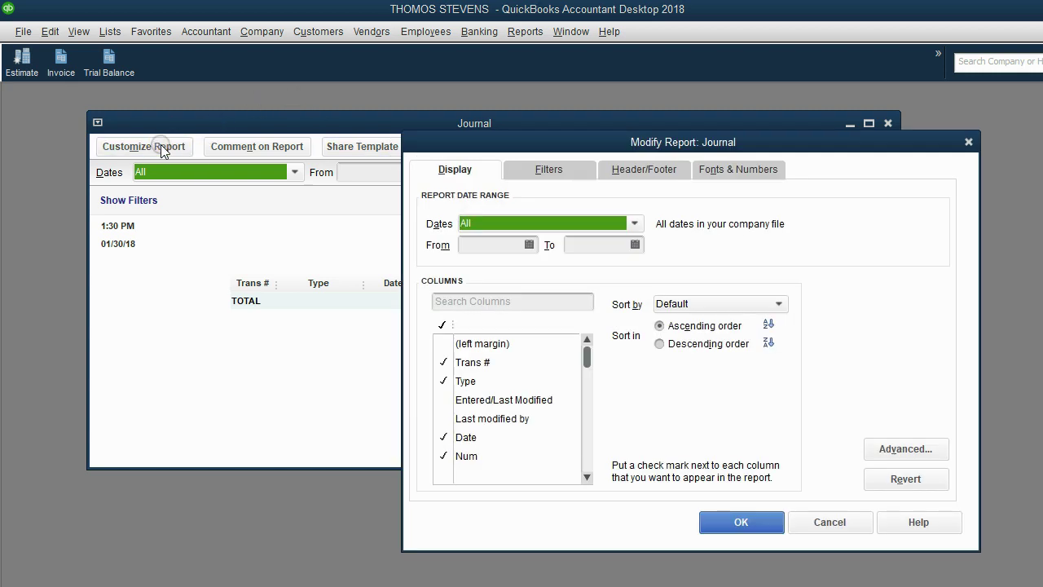
click(505, 397)
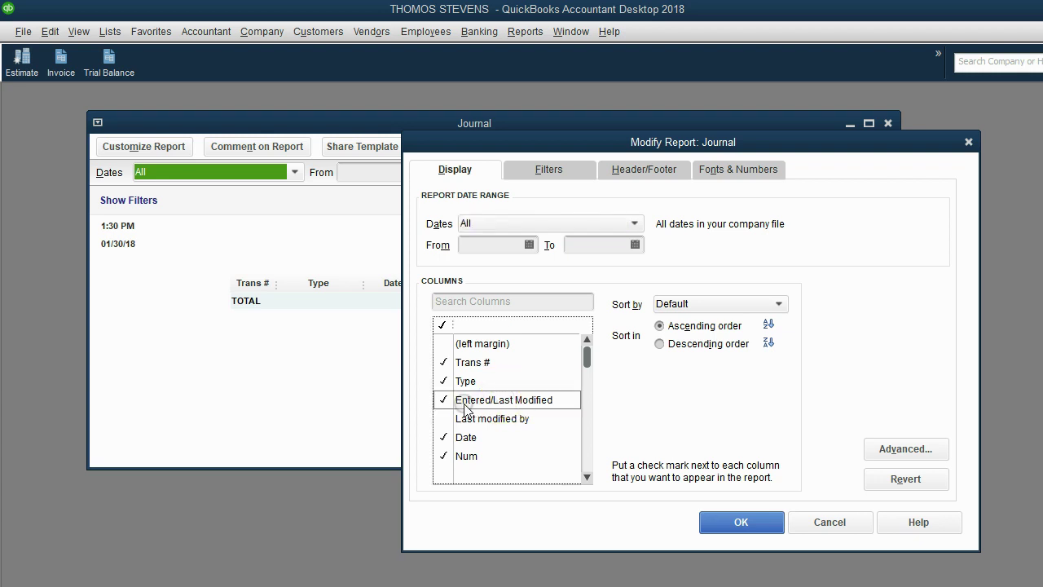
click(729, 522)
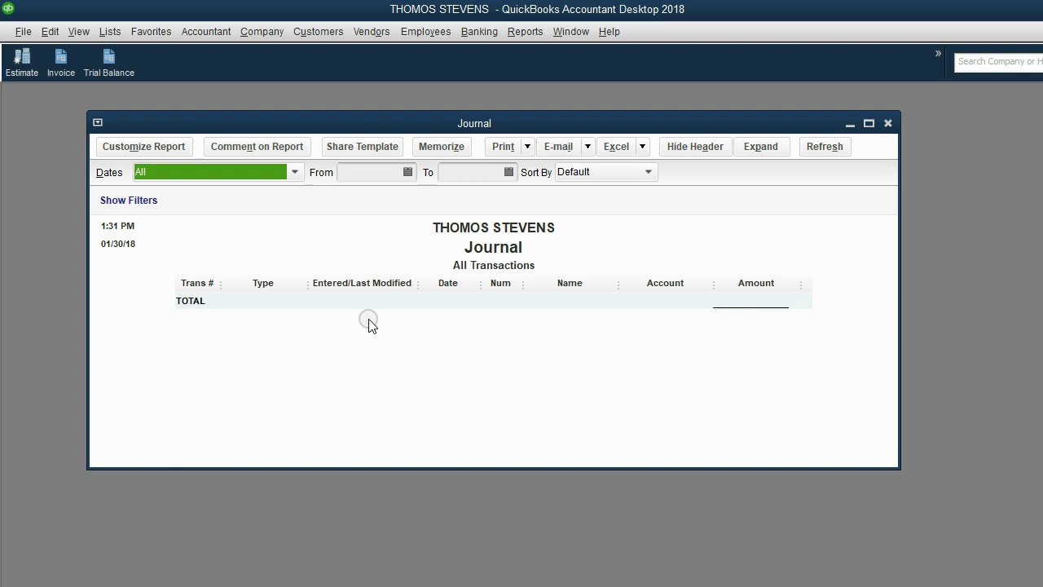
Step: Start adding the customized Journal report to the icon bar and label it MY Journal
click(79, 31)
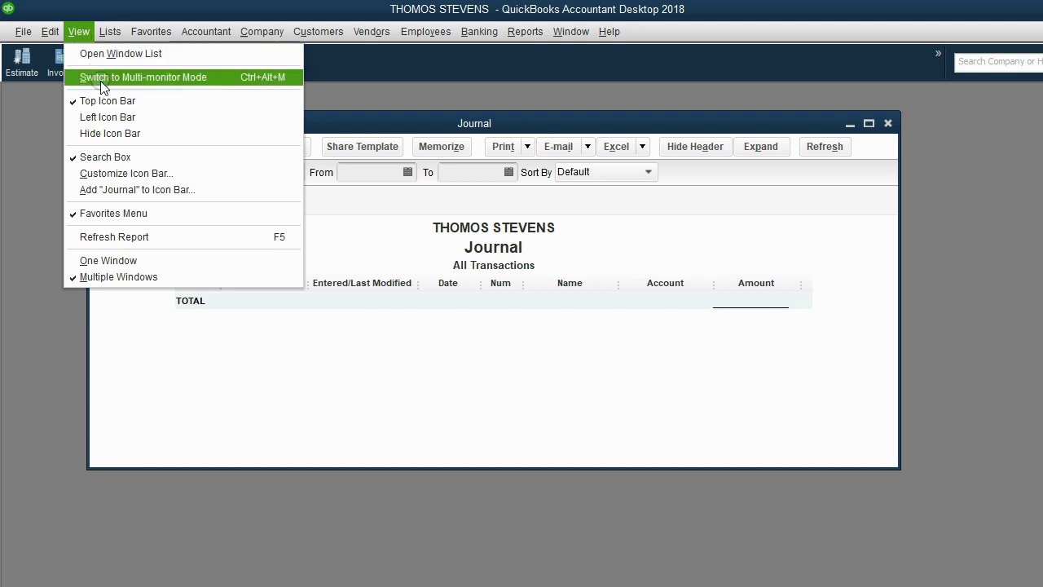
click(175, 193)
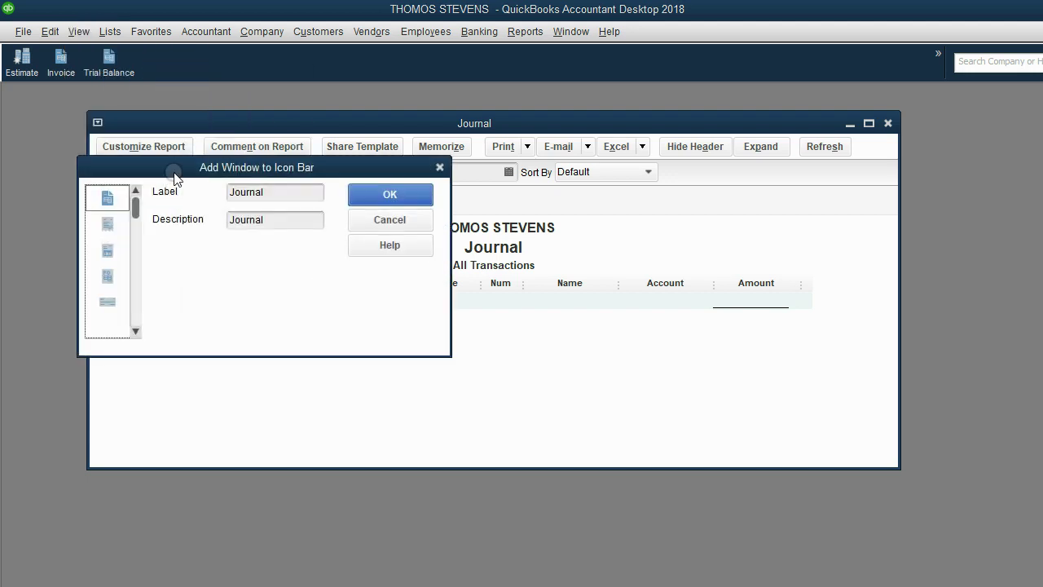
drag(174, 169, 383, 106)
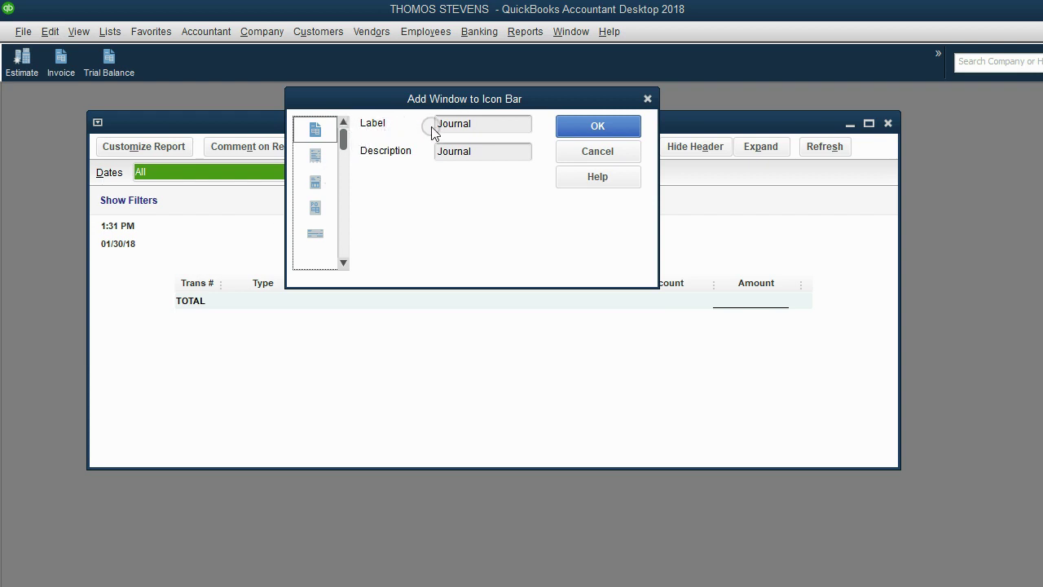
click(514, 124)
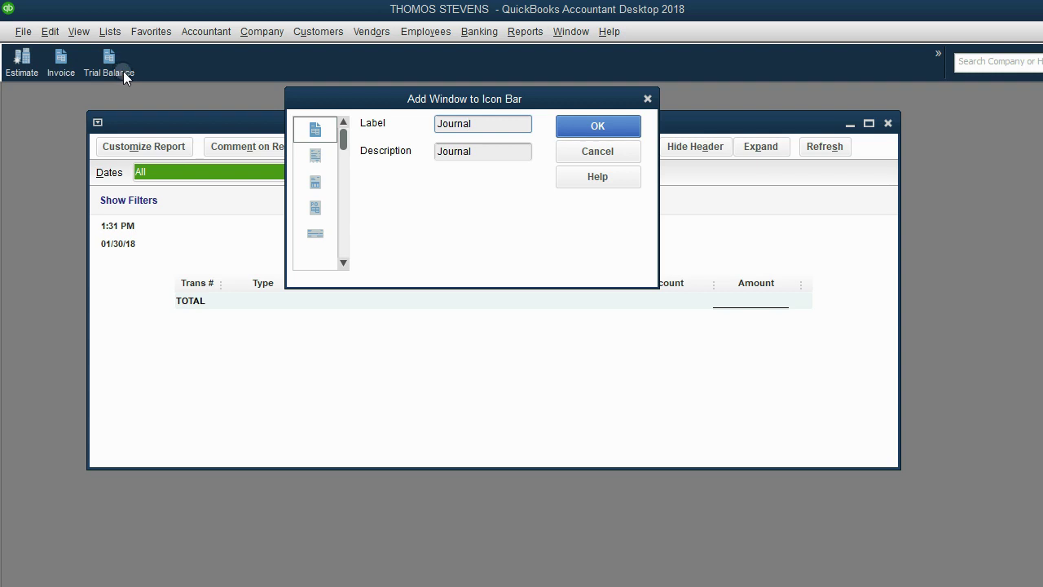
text(mY)
key(BackSpace)
key(BackSpace)
text(My)
key(BackSpace)
key(BackSpace)
key(BackSpace)
text(MY)
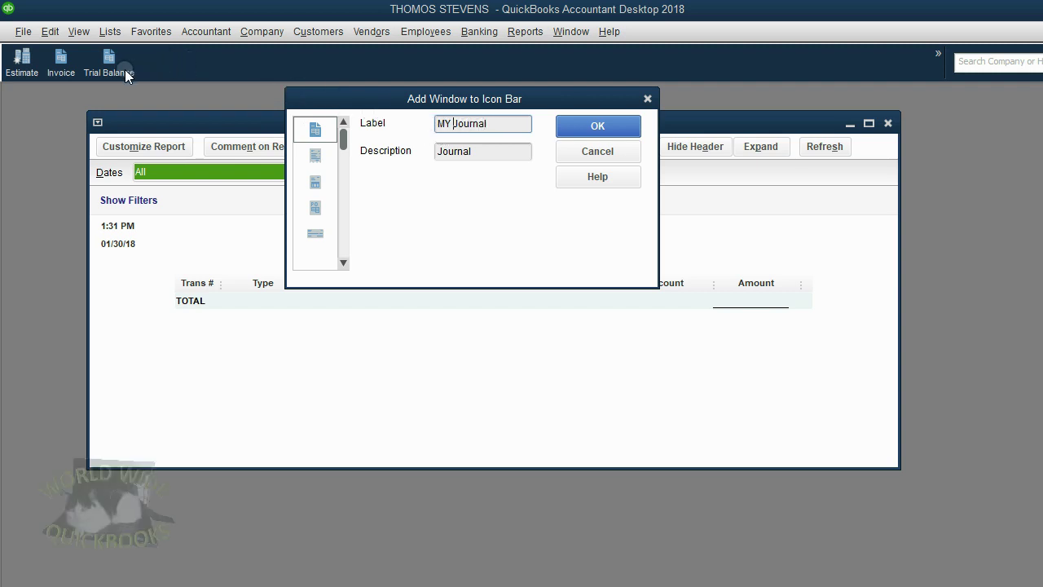
Step: Replace the icon's description with arbitrary filler text, add it to the icon bar, and close the Journal report
double_click(486, 151)
text(GP[DF[GK[PDFK[PFGP[DKP[DFKG[PDK)
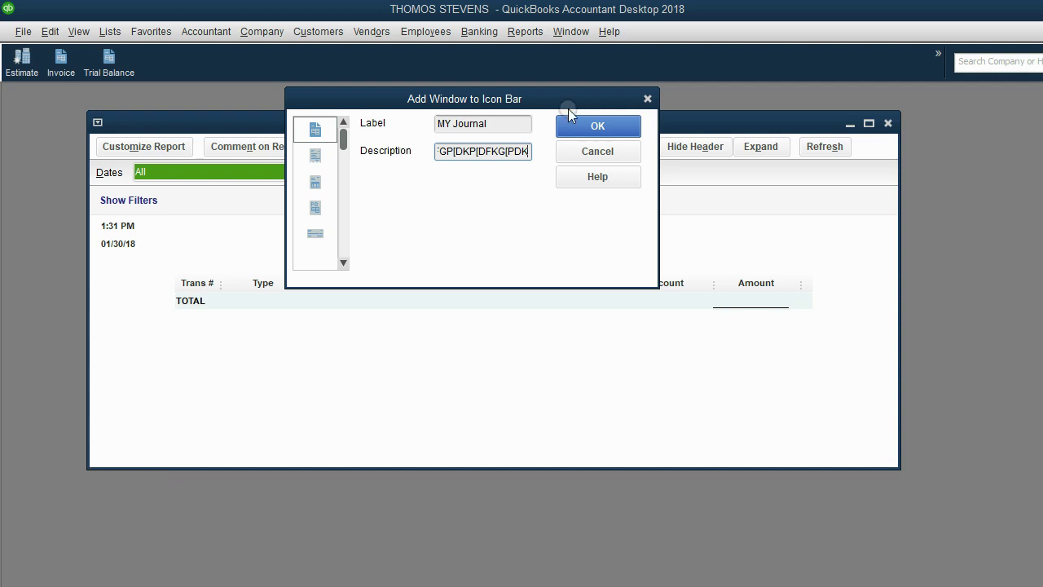
click(598, 124)
click(887, 123)
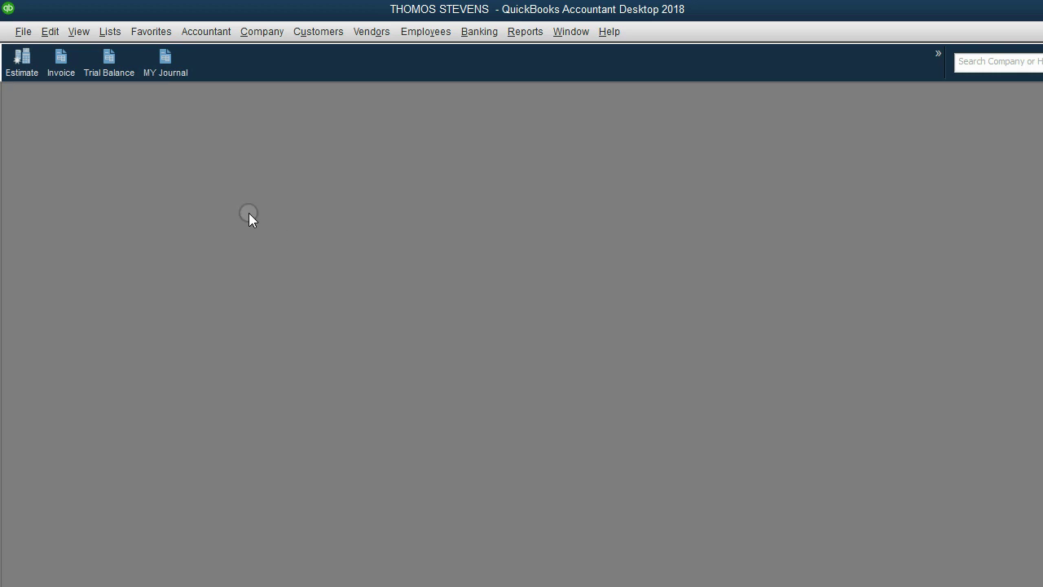
Step: Open MY Journal from the icon bar and the standard Accountant & Taxes Journal report, placing the standard one below for comparison
click(160, 54)
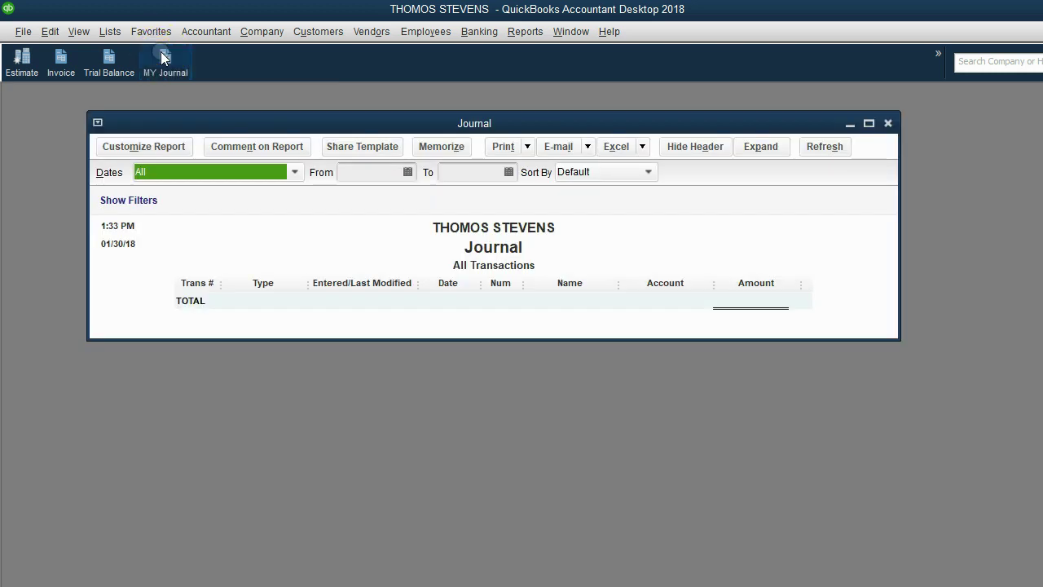
click(525, 33)
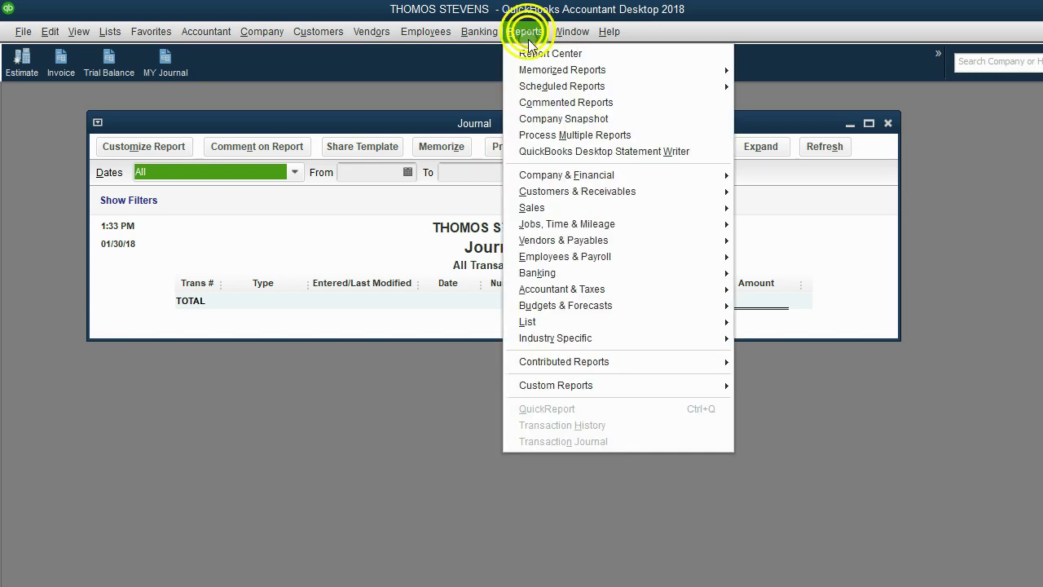
mouse_move(570, 289)
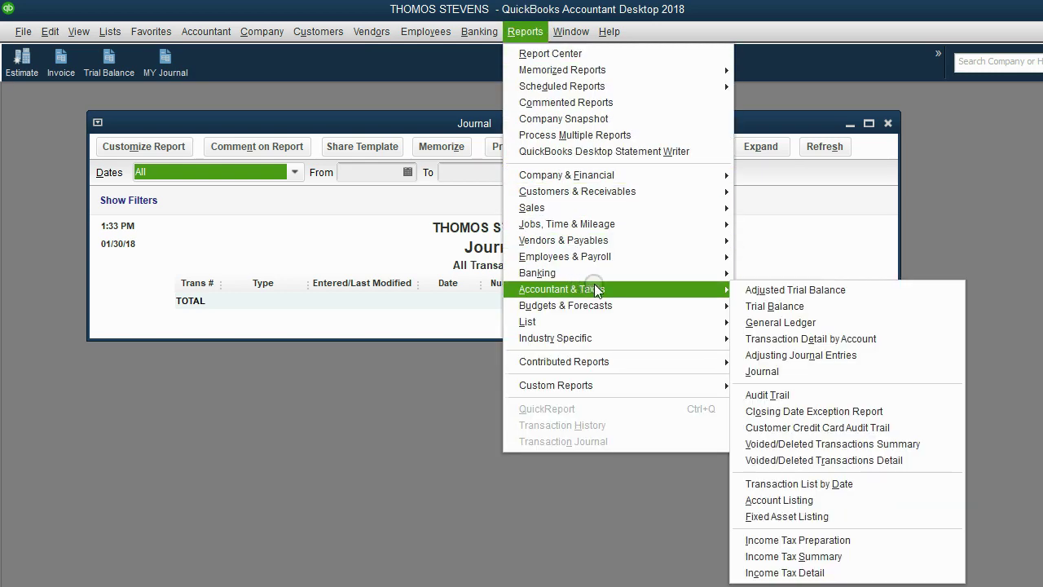
click(763, 372)
drag(589, 123, 590, 367)
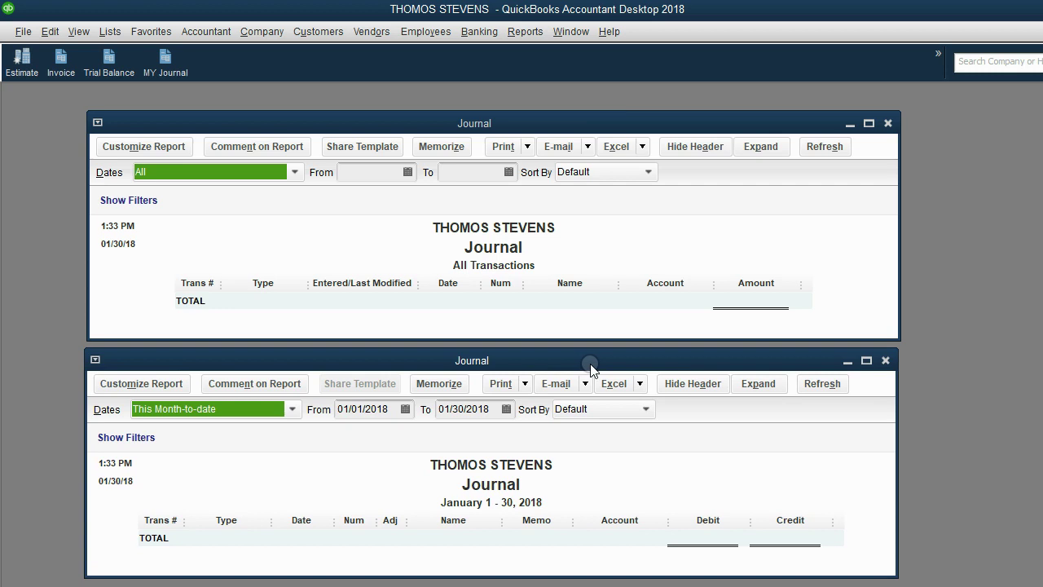
Step: Customize the icon bar so that MY Journal sits between Estimate and Invoice
click(88, 36)
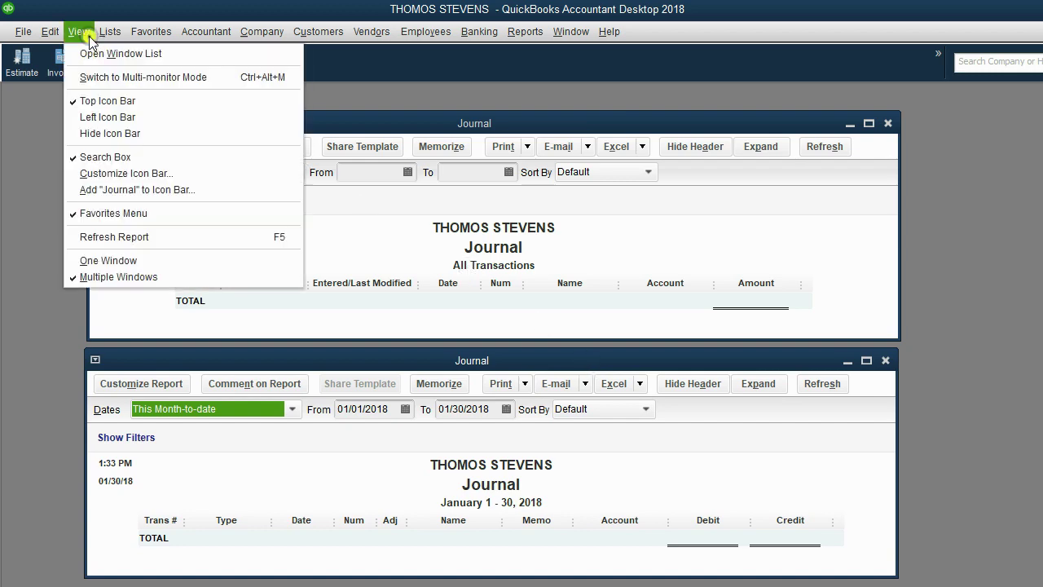
click(148, 172)
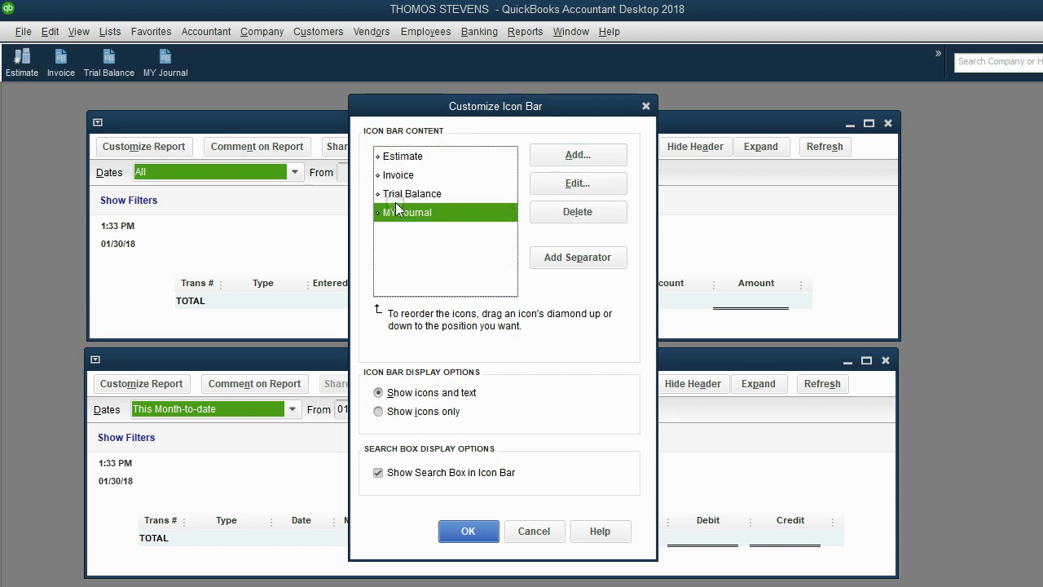
click(395, 175)
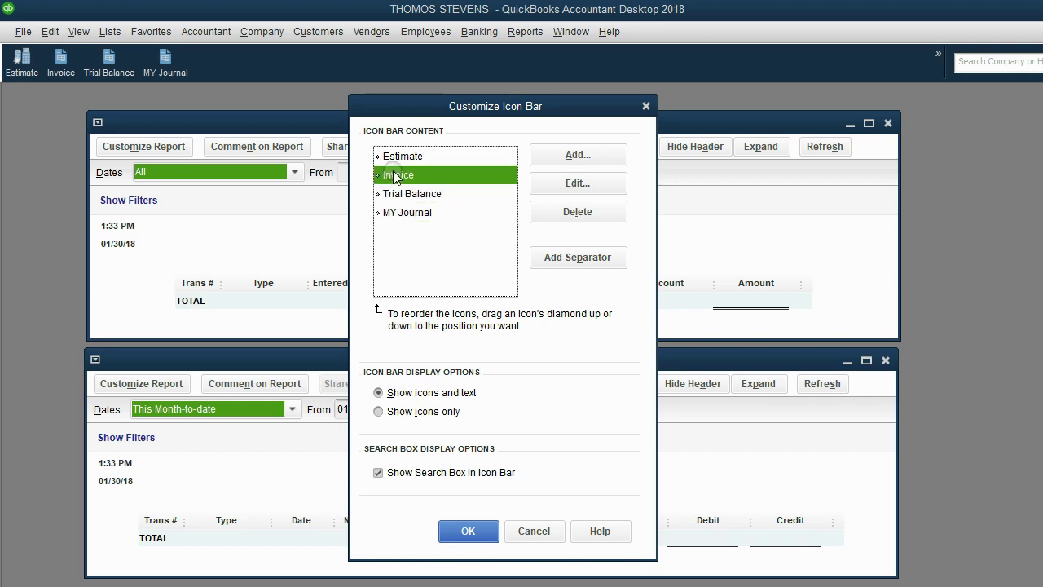
click(378, 216)
drag(378, 216, 380, 163)
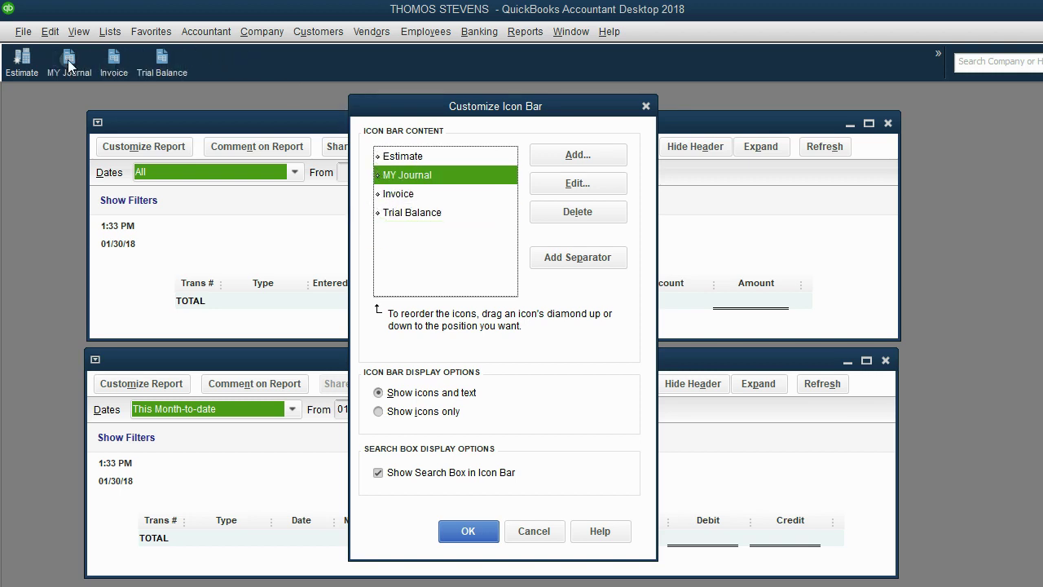
click(467, 531)
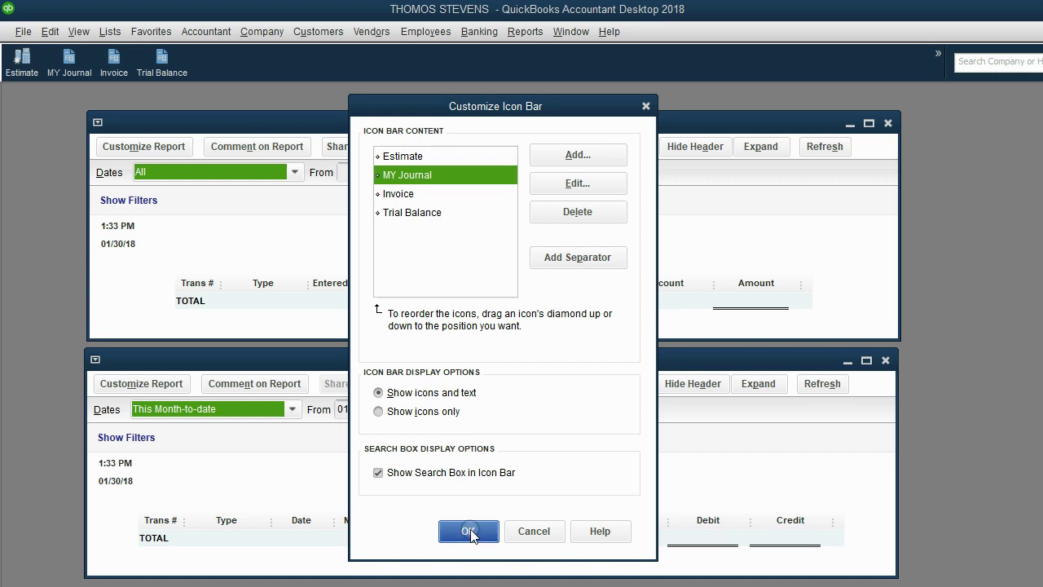